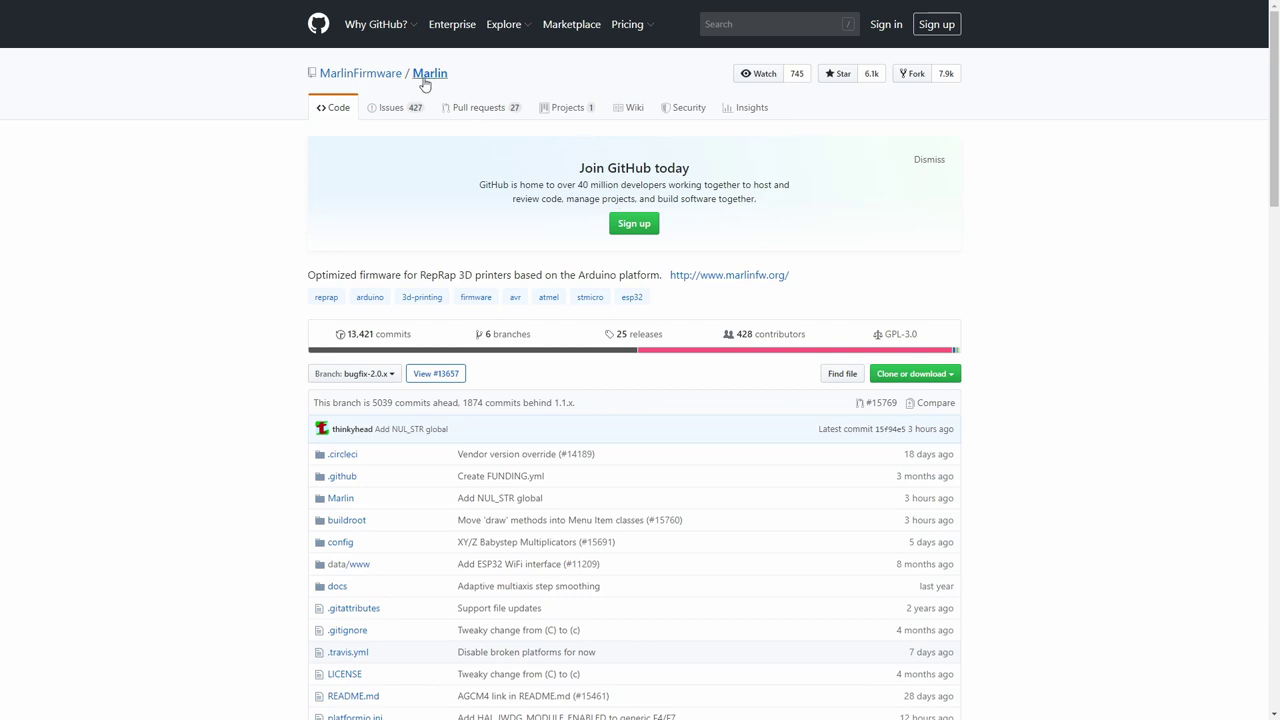
- Download the bugfix-2.0.x branch of the MarlinFirmware/Marlin repository as a ZIP archive
{"action": "left_click", "coordinate": [928, 373]}
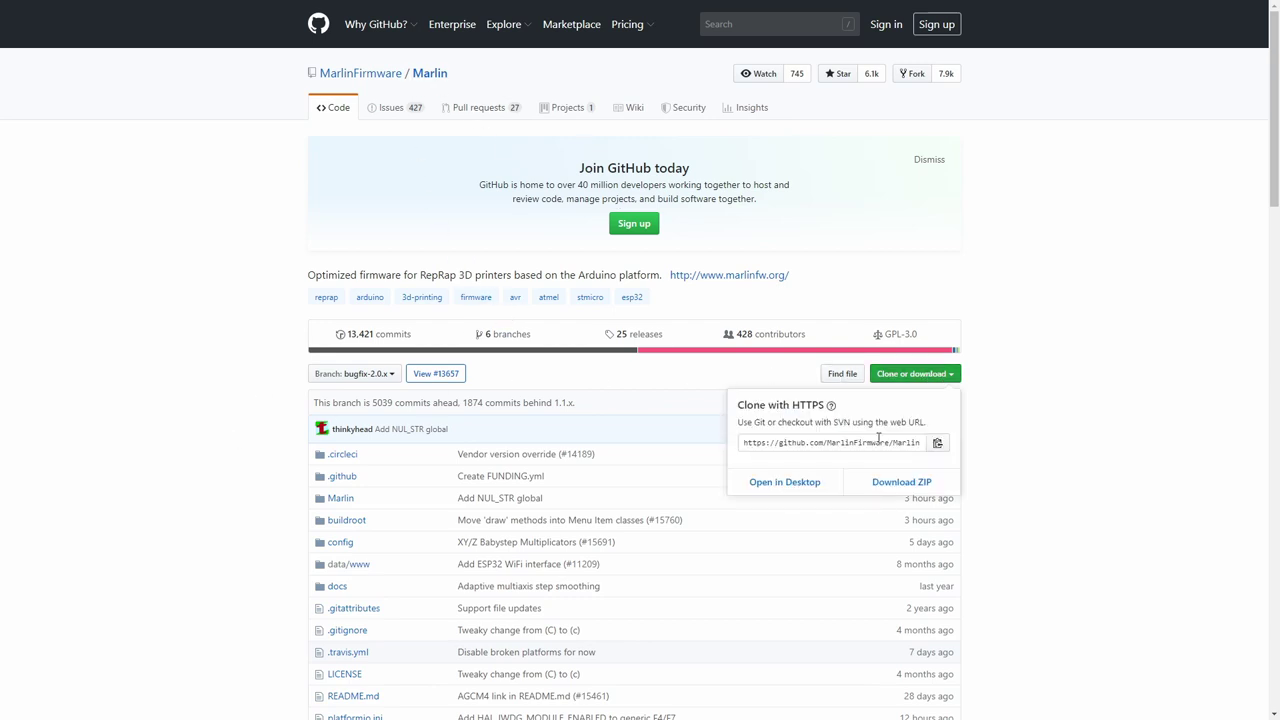
{"action": "left_click", "coordinate": [907, 486]}
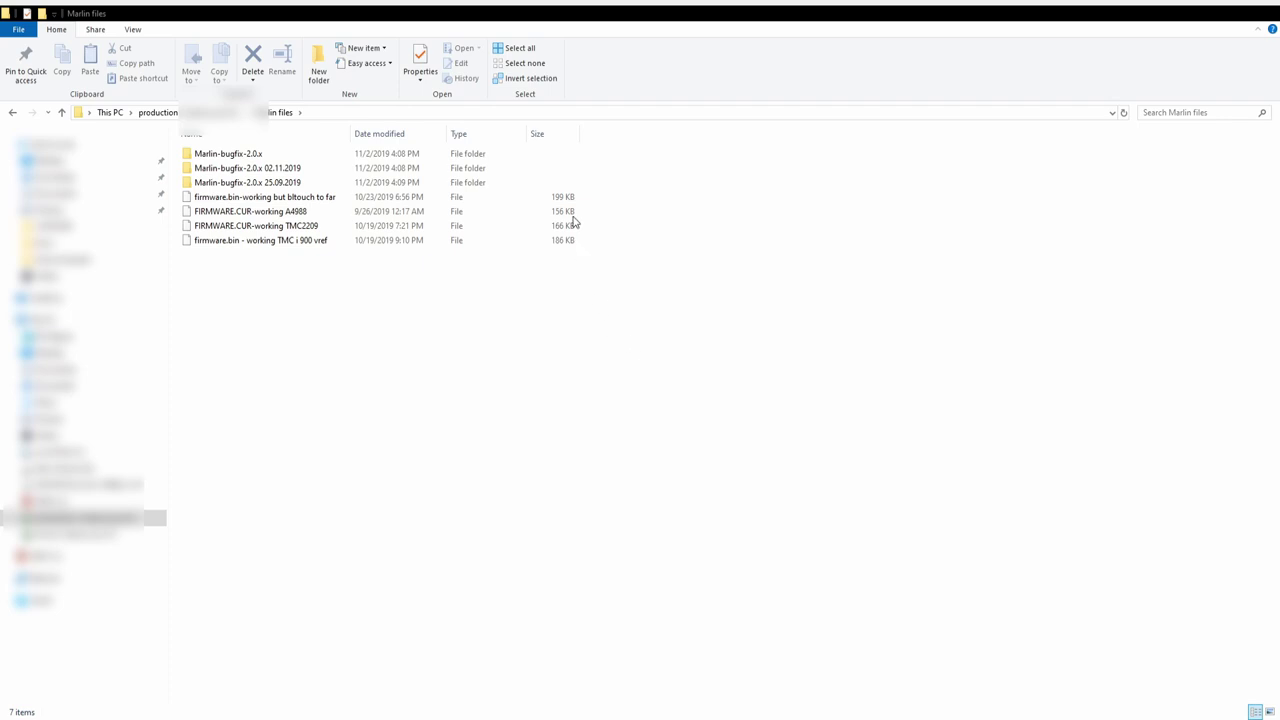
- Examine the original and dated Marlin-bugfix-2.0.x folders in the Marlin files folder
{"action": "left_click", "coordinate": [250, 168]}
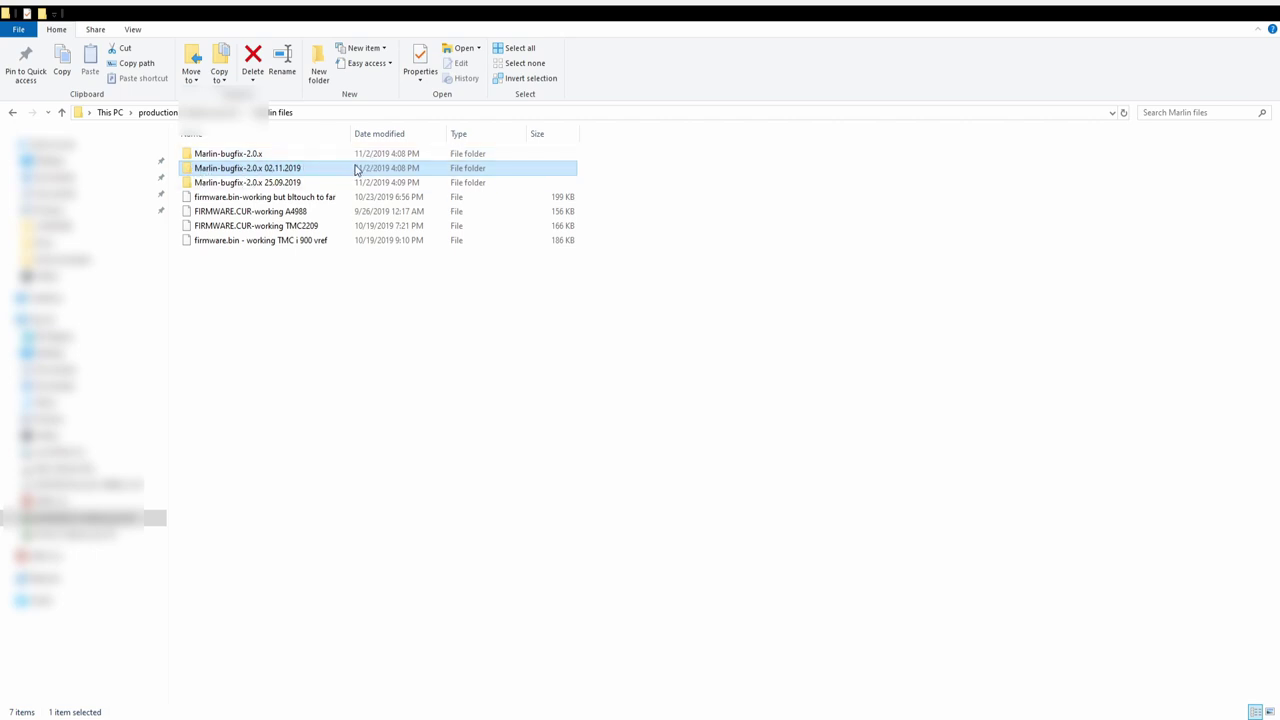
{"action": "left_click", "coordinate": [265, 184]}
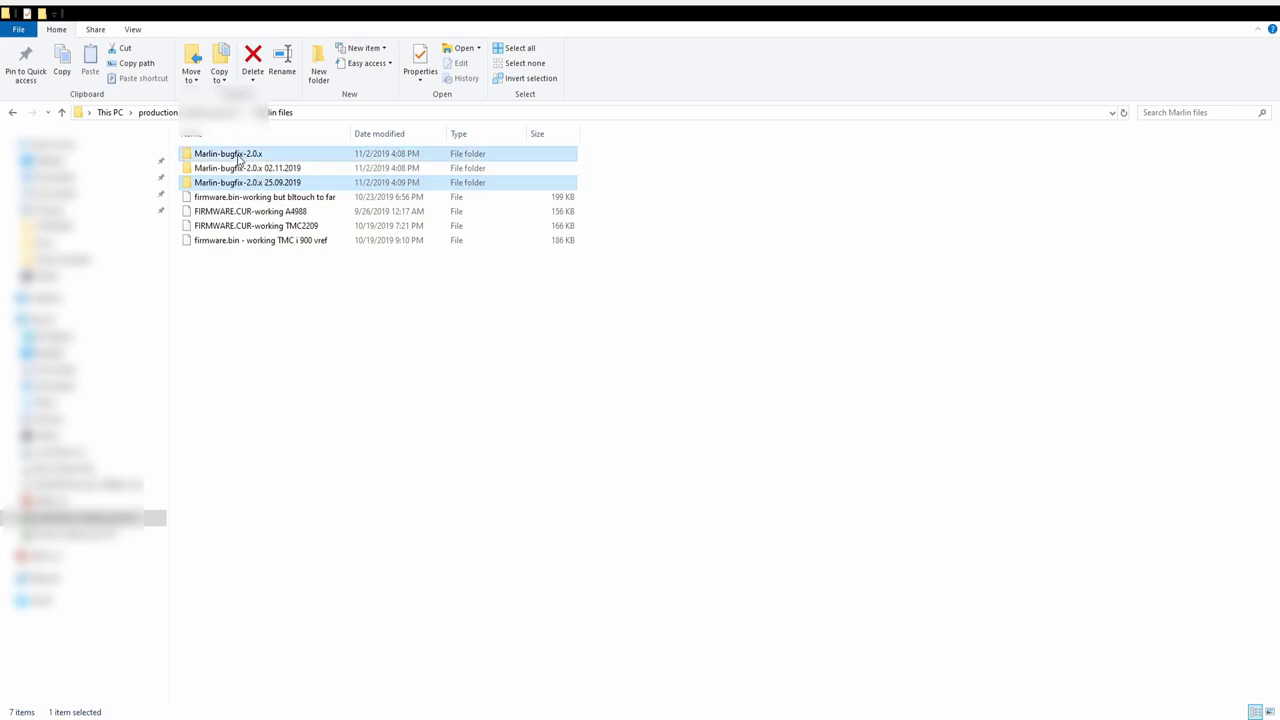
{"action": "left_click", "coordinate": [268, 156]}
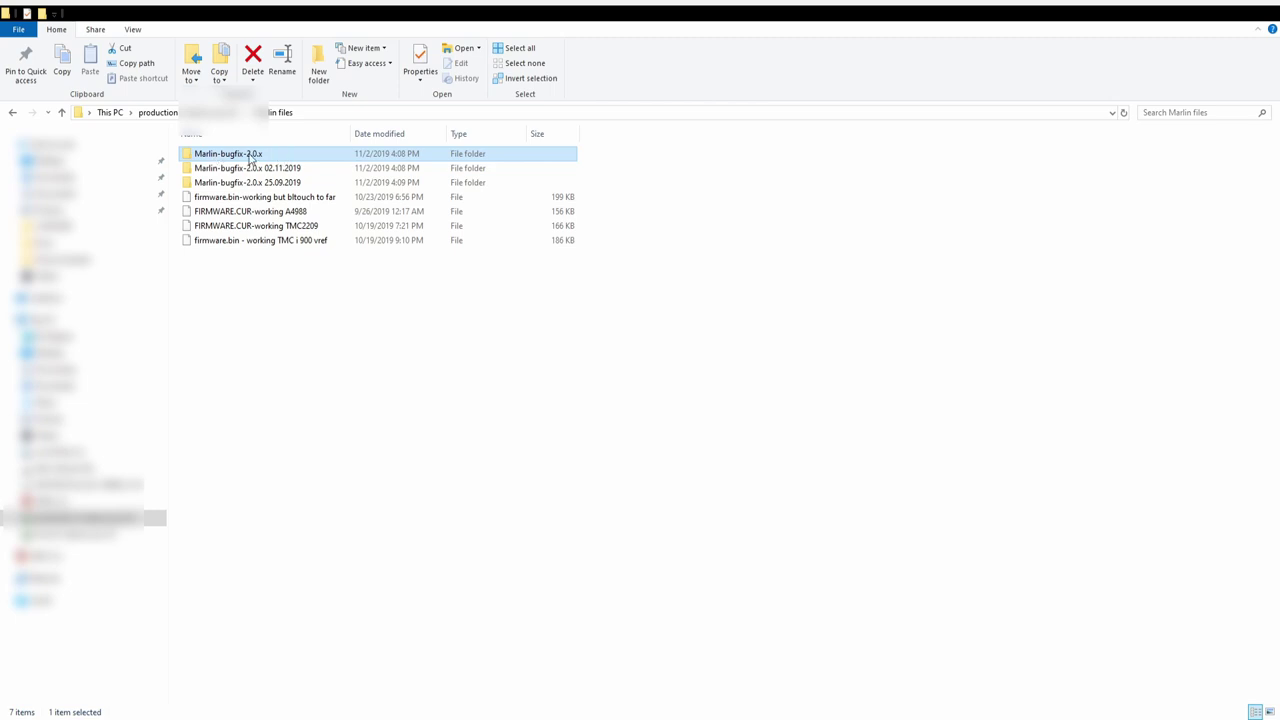
{"action": "left_click", "coordinate": [205, 186]}
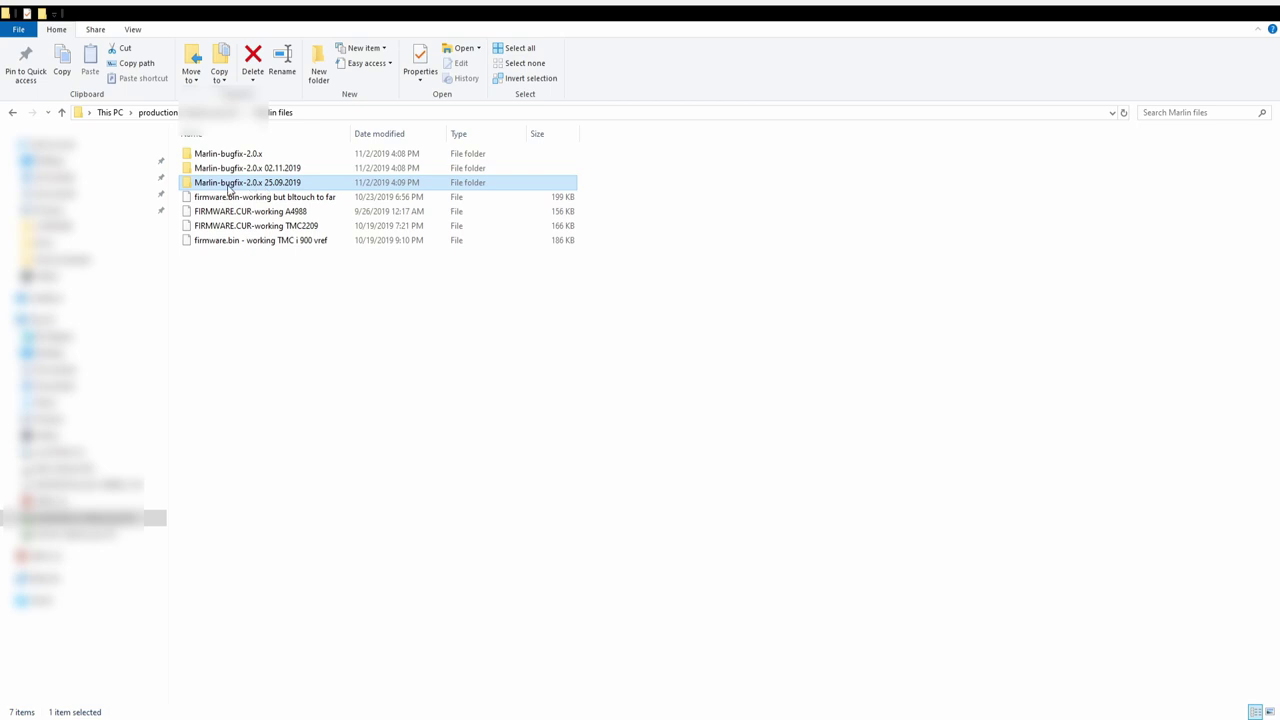
{"action": "left_click", "coordinate": [290, 322]}
{"action": "left_click_drag", "start_coordinate": [292, 305], "coordinate": [229, 198]}
{"action": "left_click", "coordinate": [287, 289]}
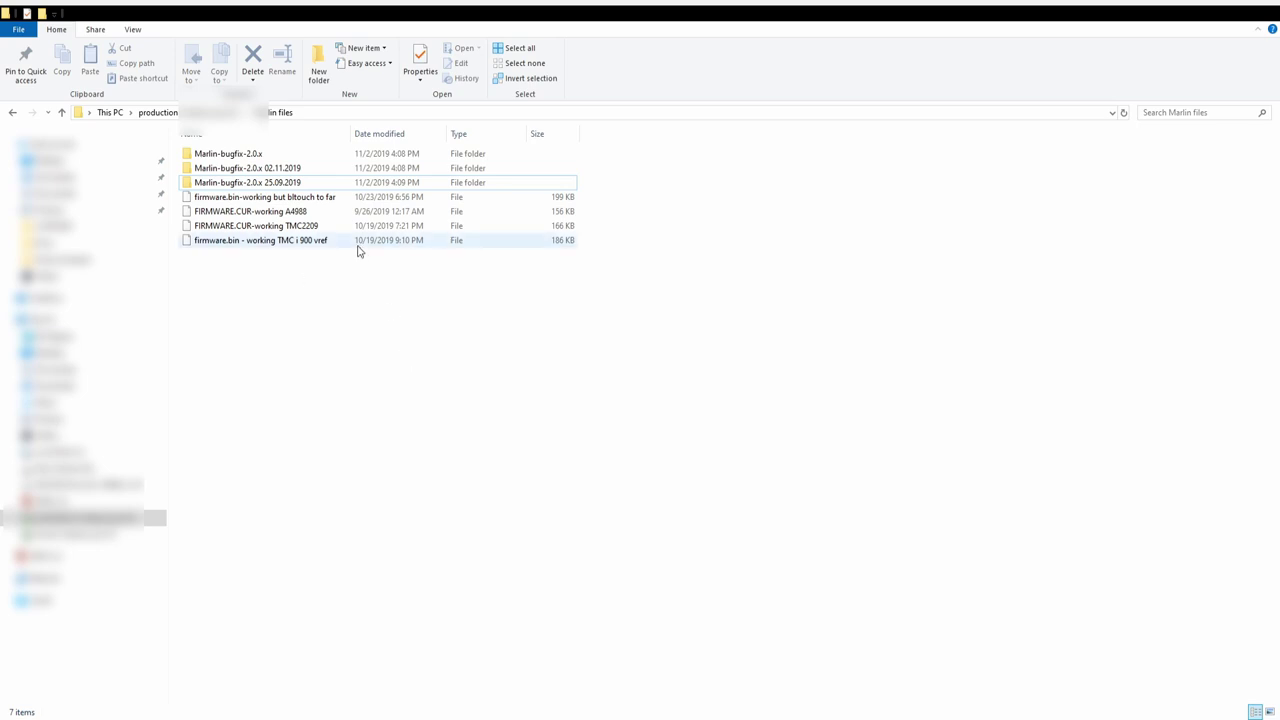
{"action": "left_click", "coordinate": [293, 170]}
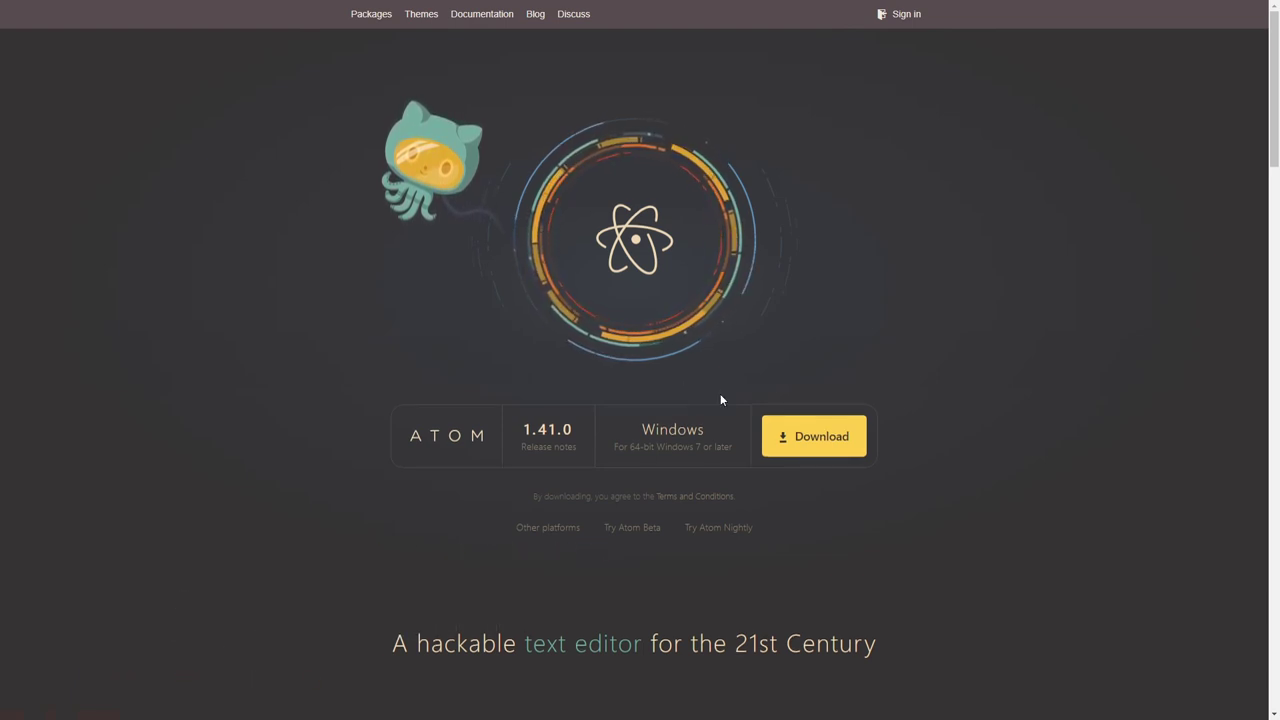
- Download the Atom 1.41.0 installer for Windows and run AtomSetup-x64.exe
{"action": "left_click", "coordinate": [824, 434]}
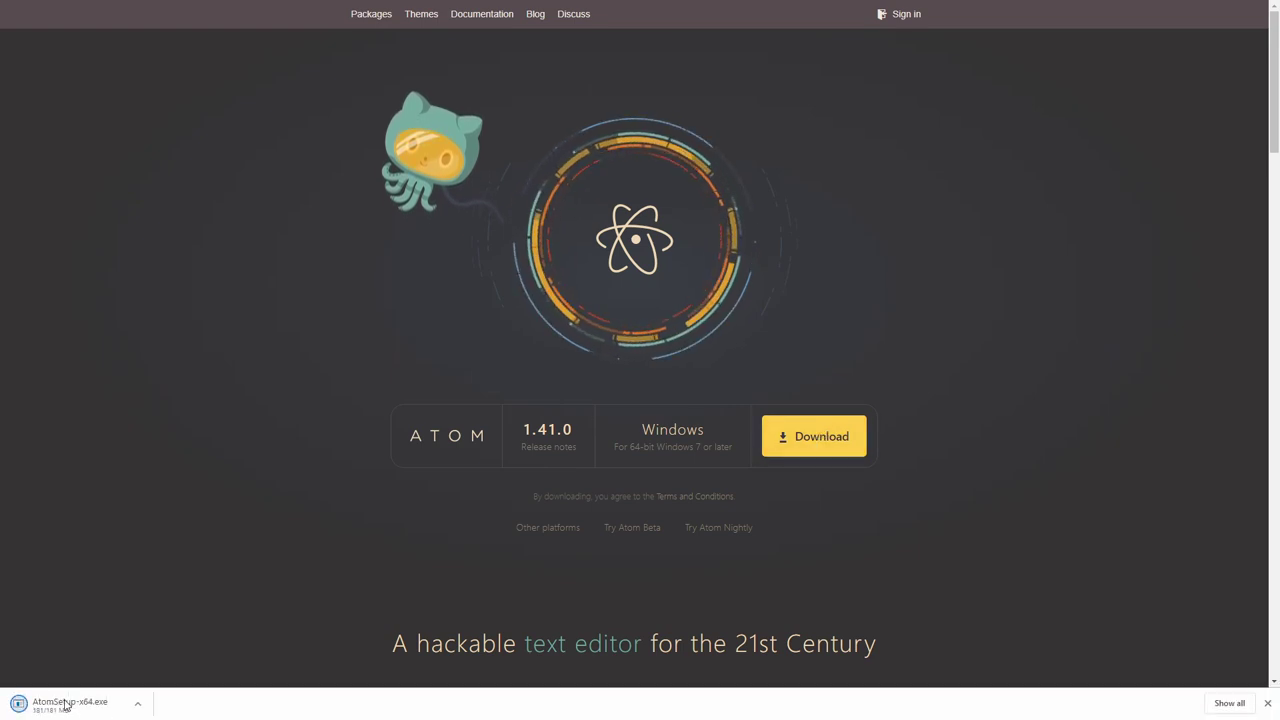
{"action": "left_click", "coordinate": [65, 703]}
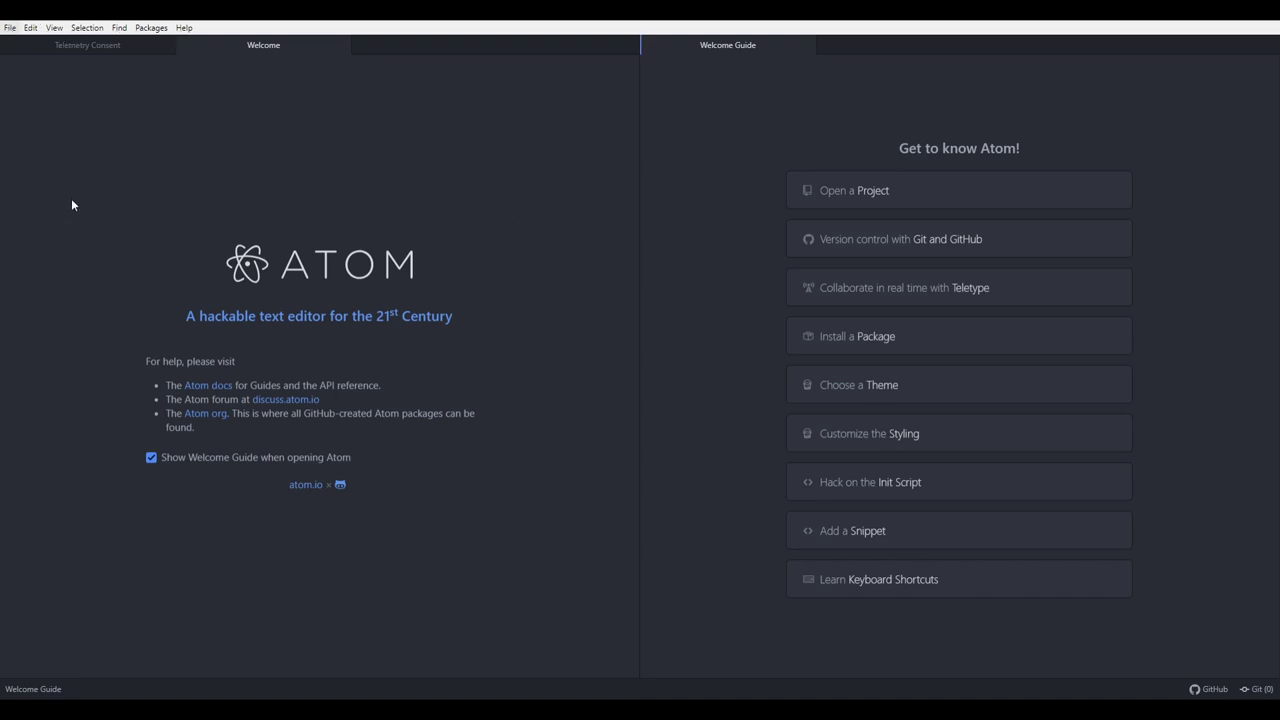
- Search Atom's installable packages for "platform" and install the platformio-ide package
{"action": "key", "text": "ctrl+comma"}
{"action": "left_click", "coordinate": [676, 299]}
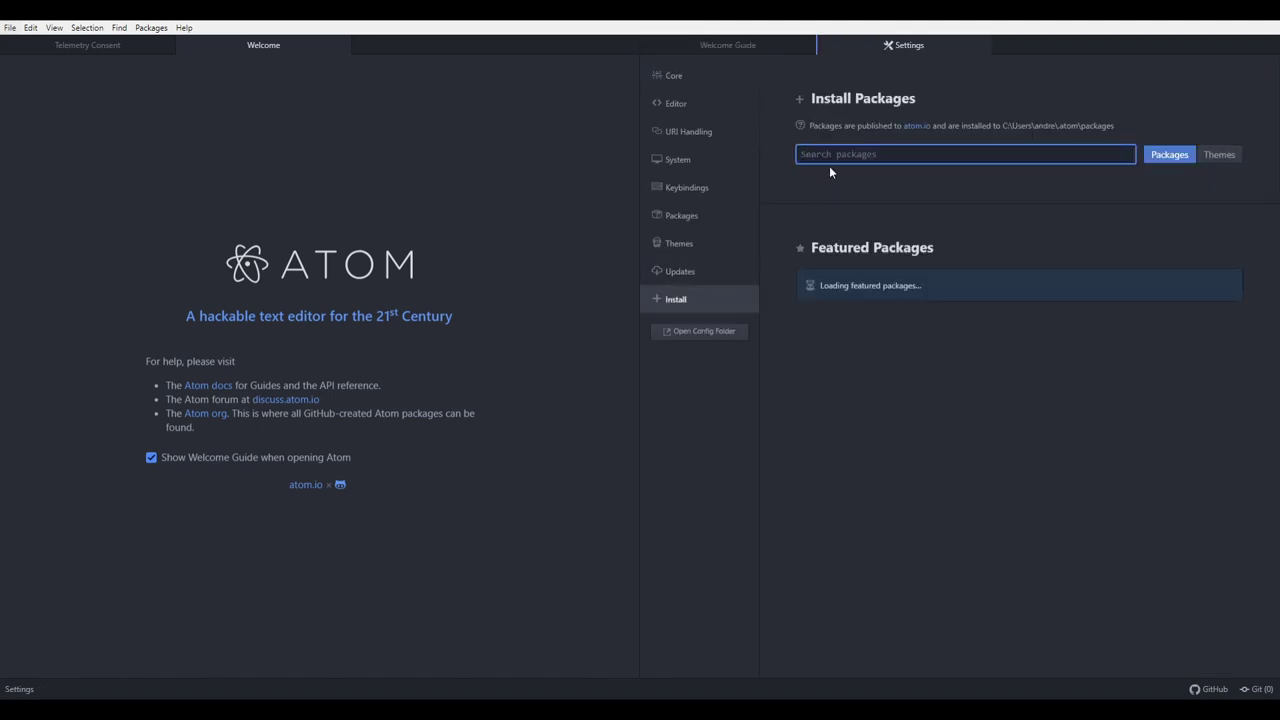
{"action": "type", "text": "platform"}
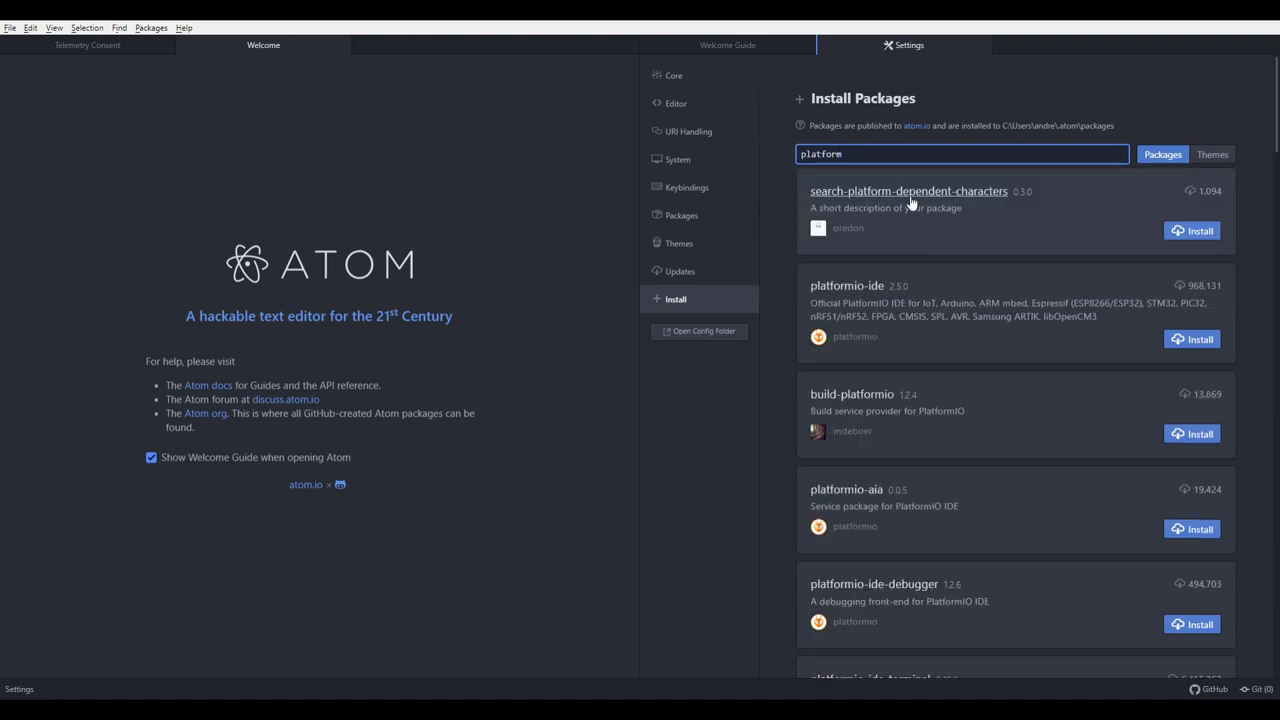
{"action": "scroll", "coordinate": [909, 230], "scroll_direction": "down", "scroll_amount": 3}
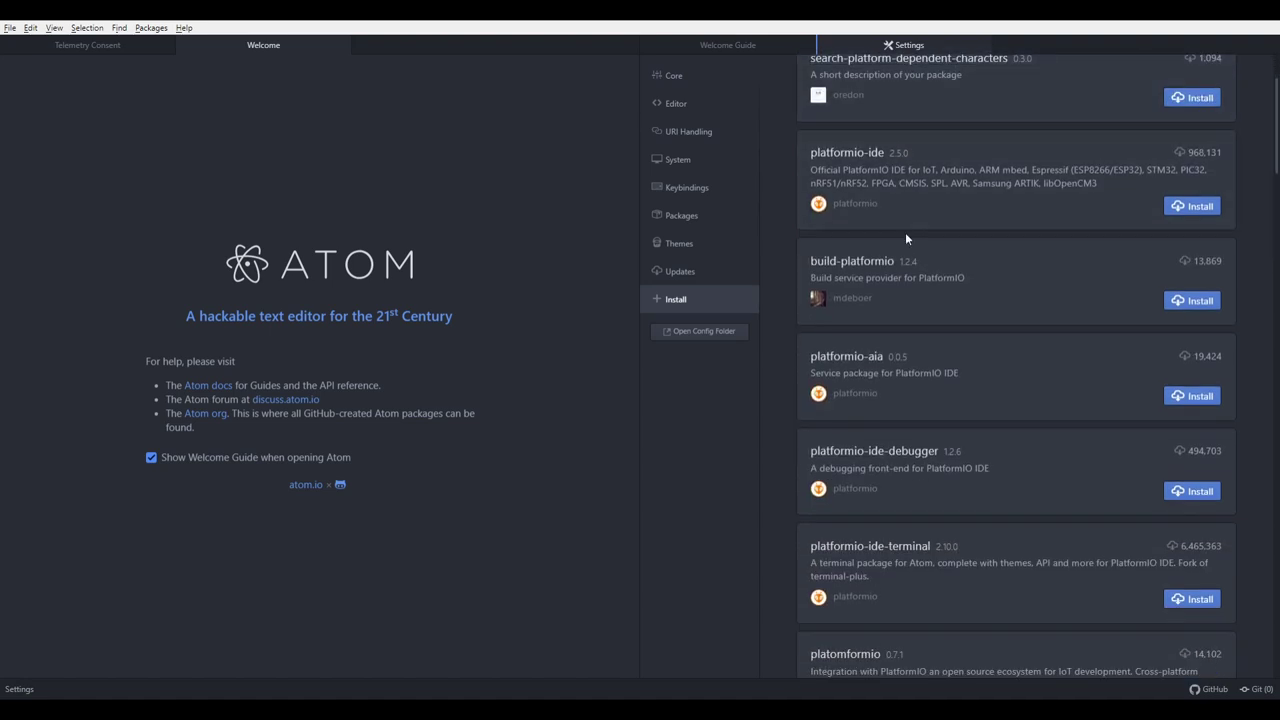
{"action": "scroll", "coordinate": [903, 294], "scroll_direction": "up", "scroll_amount": 3}
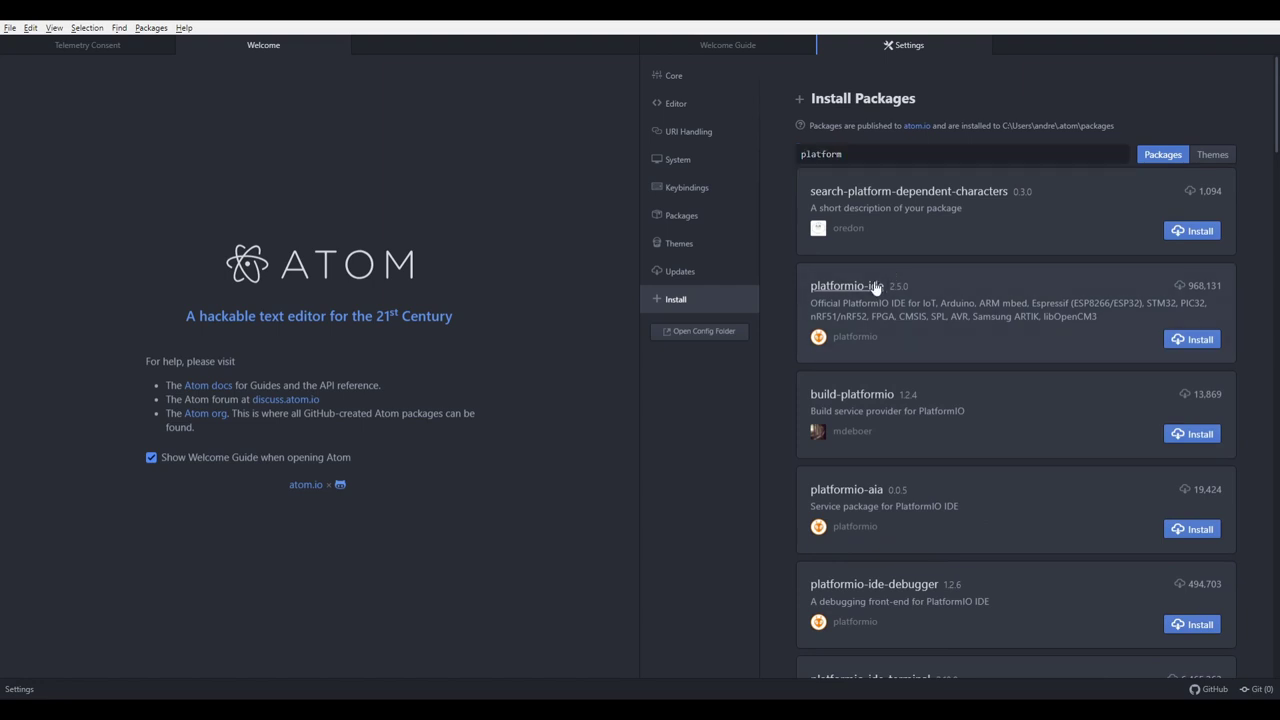
{"action": "left_click", "coordinate": [1193, 342]}
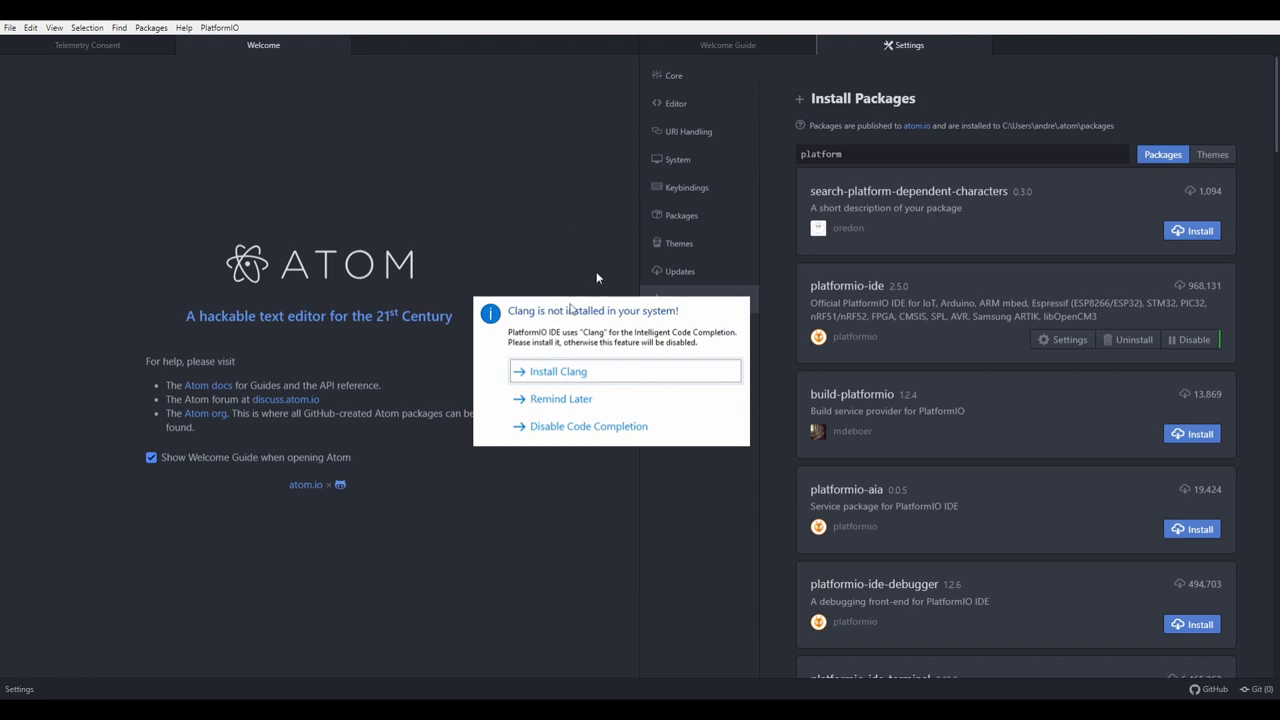
- Install Clang with the LLVM setup, adding LLVM to the system PATH for all users and using C:\Program Files\LLVM as destination
{"action": "left_click", "coordinate": [575, 376]}
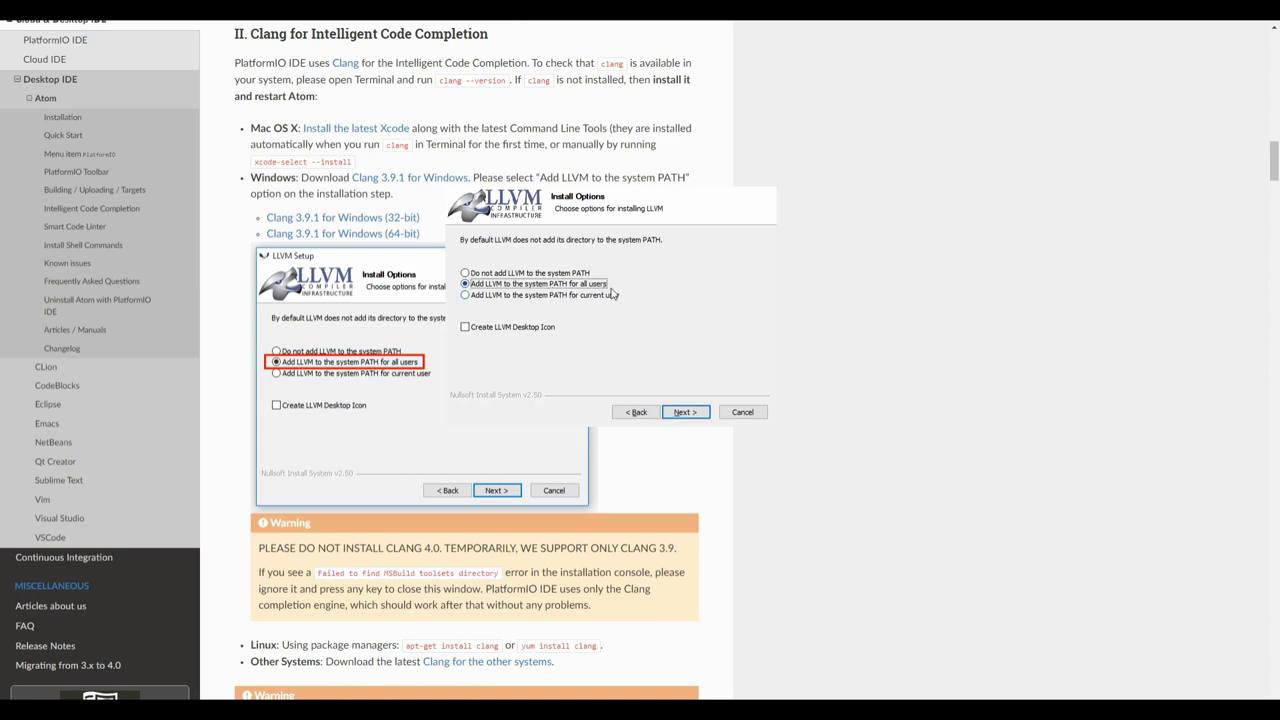
{"action": "left_click", "coordinate": [686, 413]}
{"action": "left_click", "coordinate": [687, 413]}
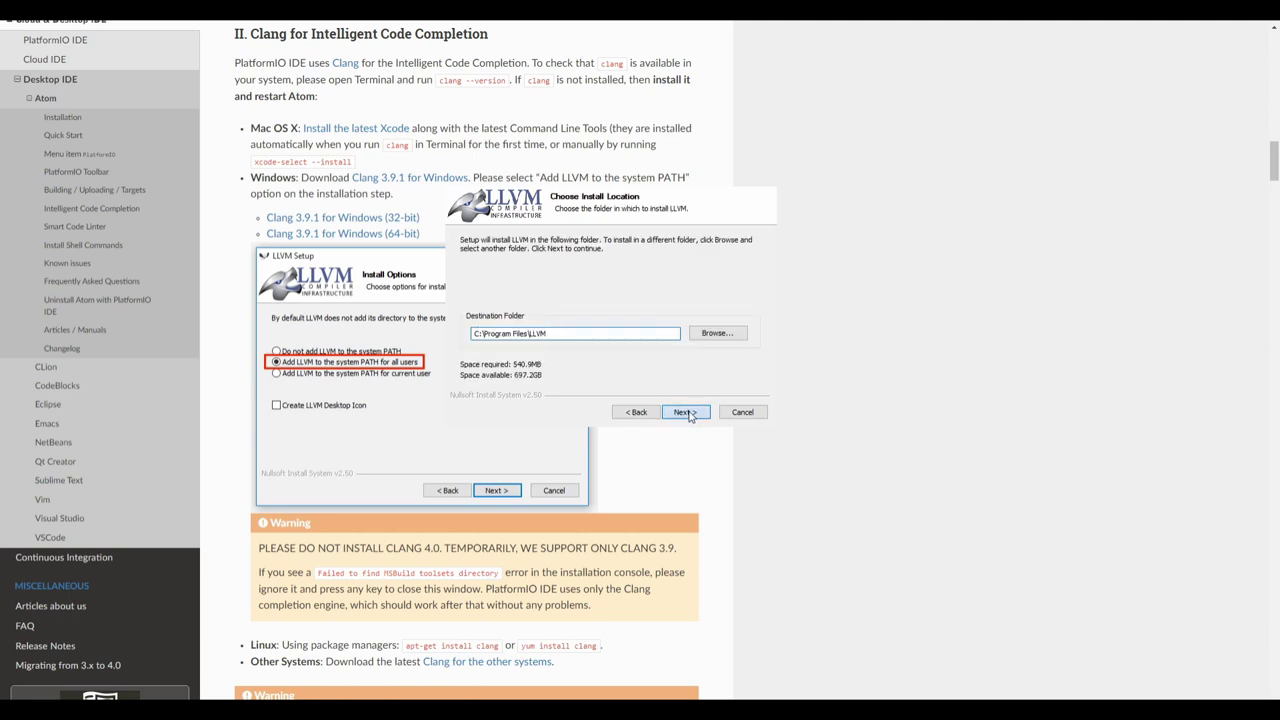
{"action": "left_click", "coordinate": [686, 413]}
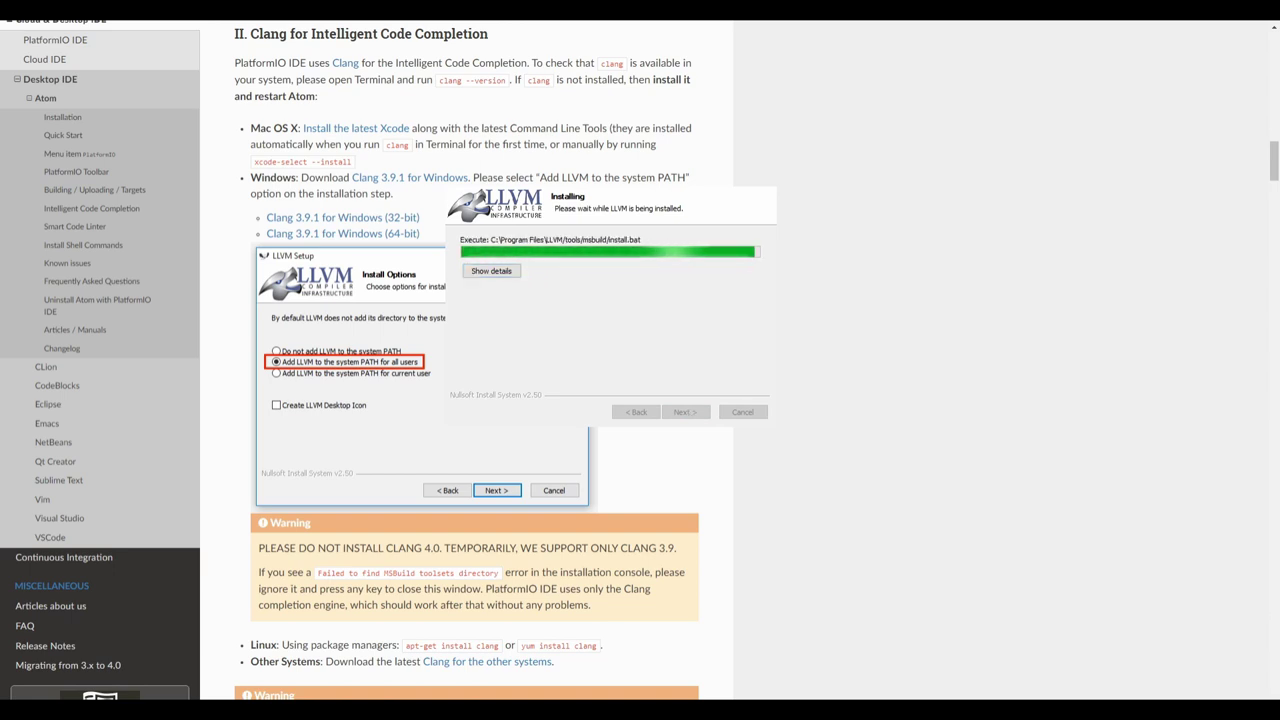
{"action": "scroll", "coordinate": [466, 360], "scroll_direction": "up", "scroll_amount": 1}
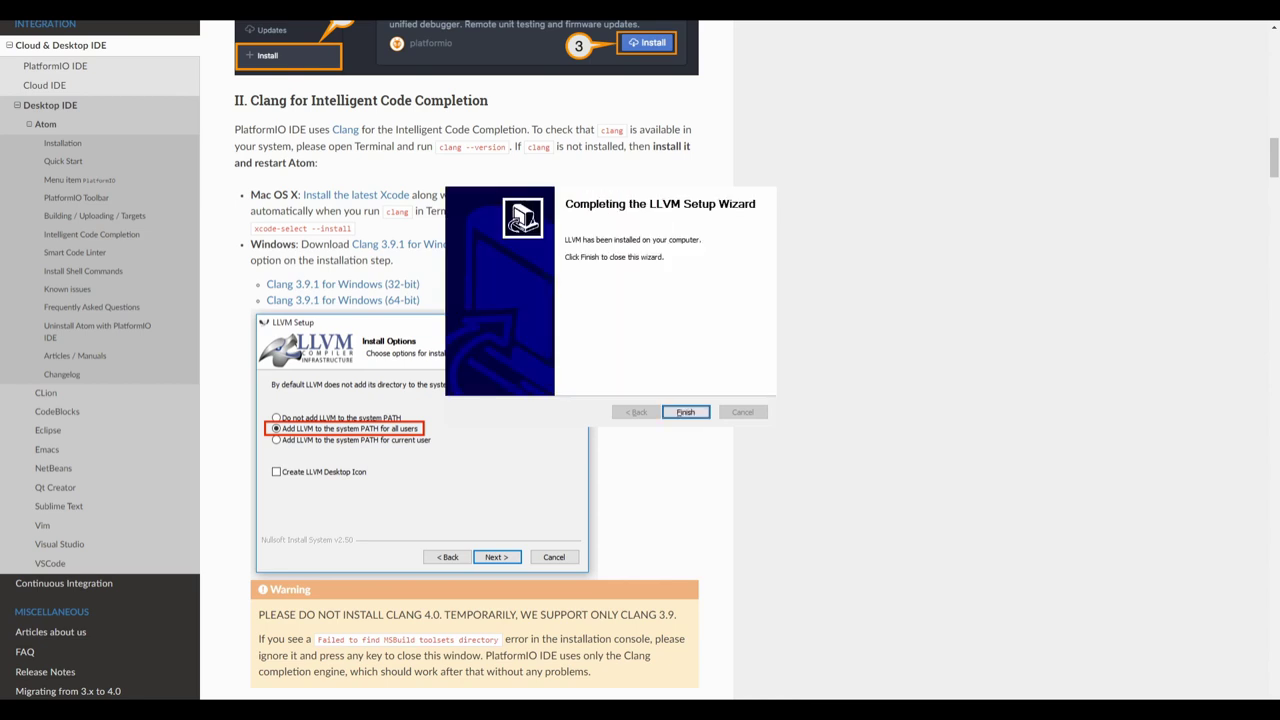
{"action": "left_click", "coordinate": [685, 412]}
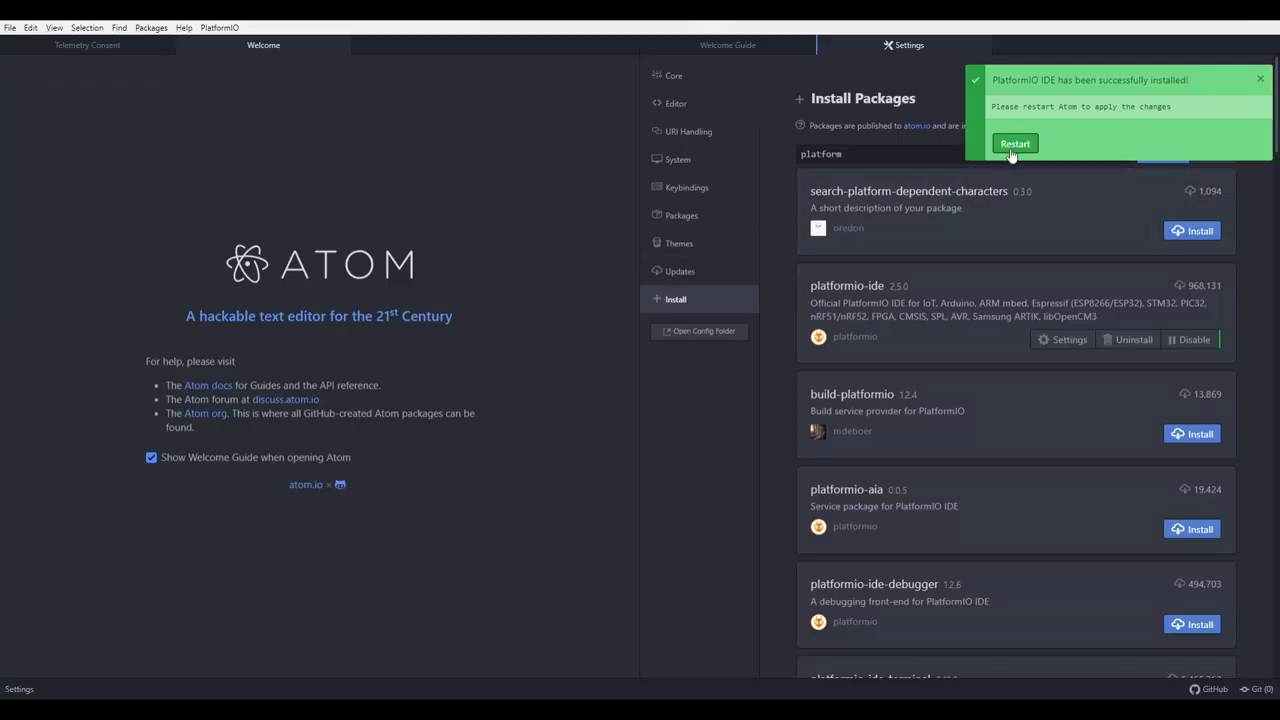
- Restart Atom to apply the PlatformIO IDE installation
{"action": "left_click", "coordinate": [1016, 145]}
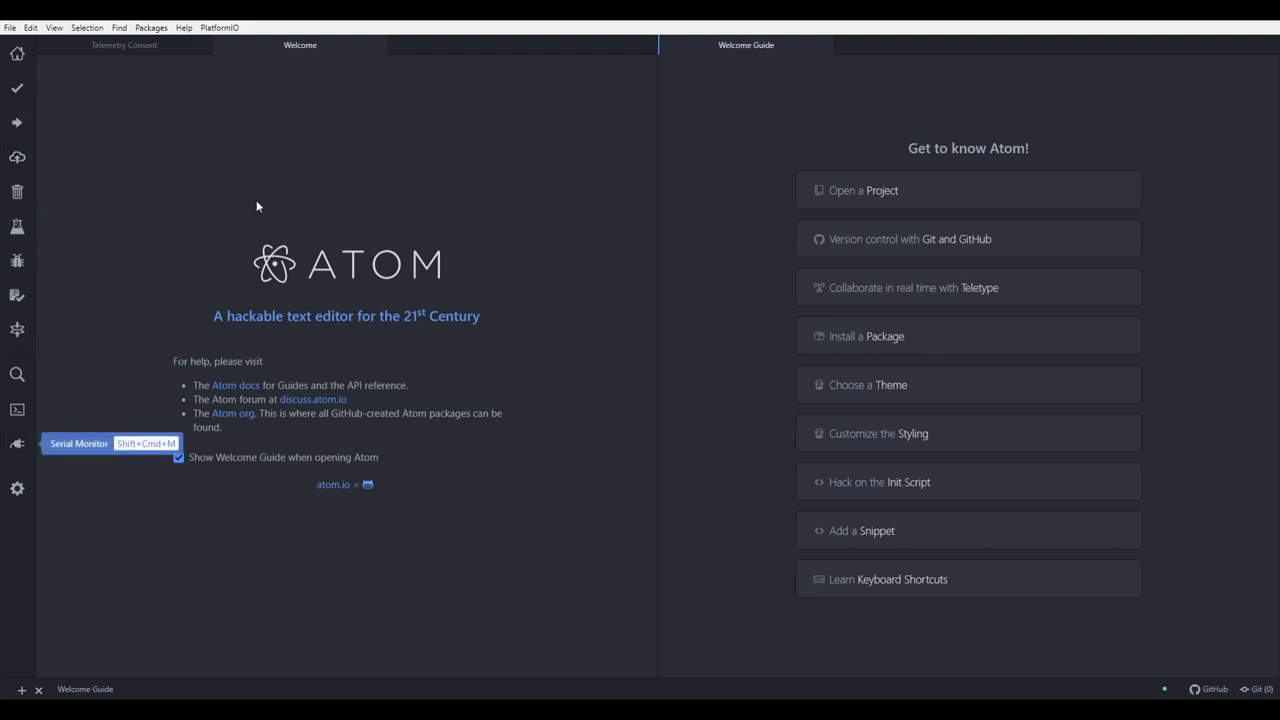
{"action": "left_click", "coordinate": [474, 163]}
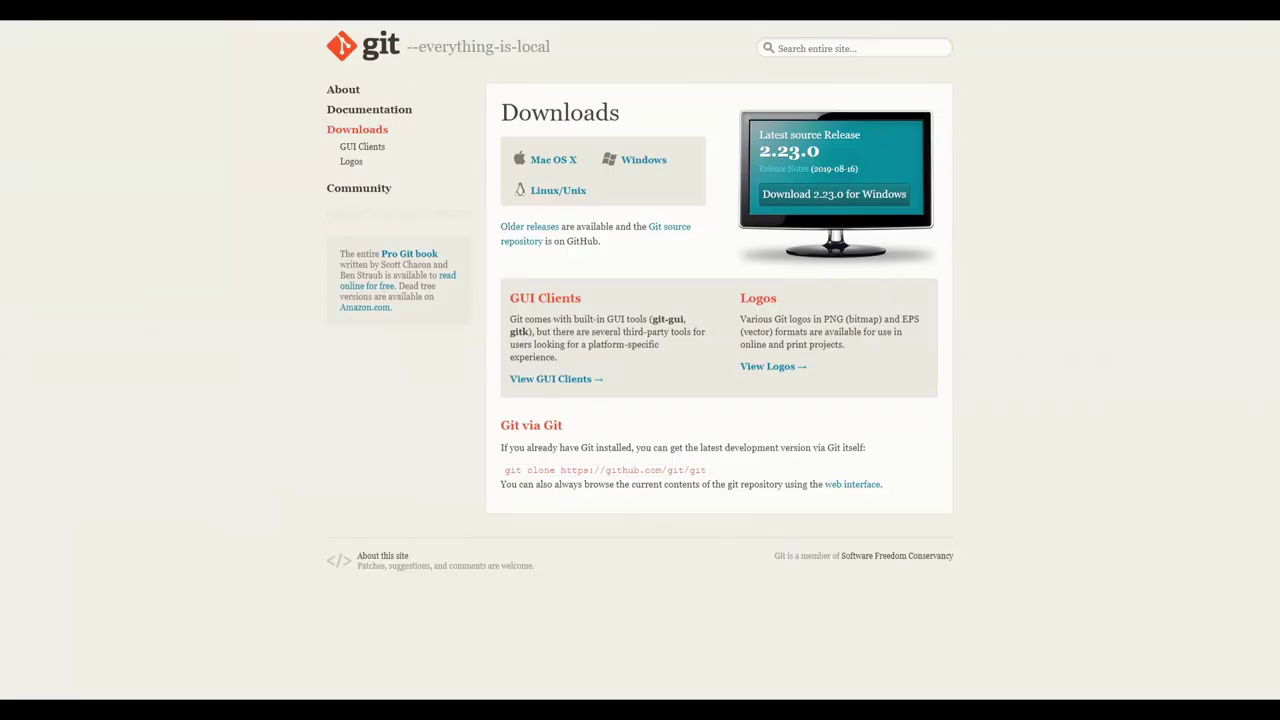
- Download Git 2.23.0 for Windows and start its setup, accepting the default components, the Git Start Menu folder and Vim as editor
{"action": "left_click", "coordinate": [796, 197]}
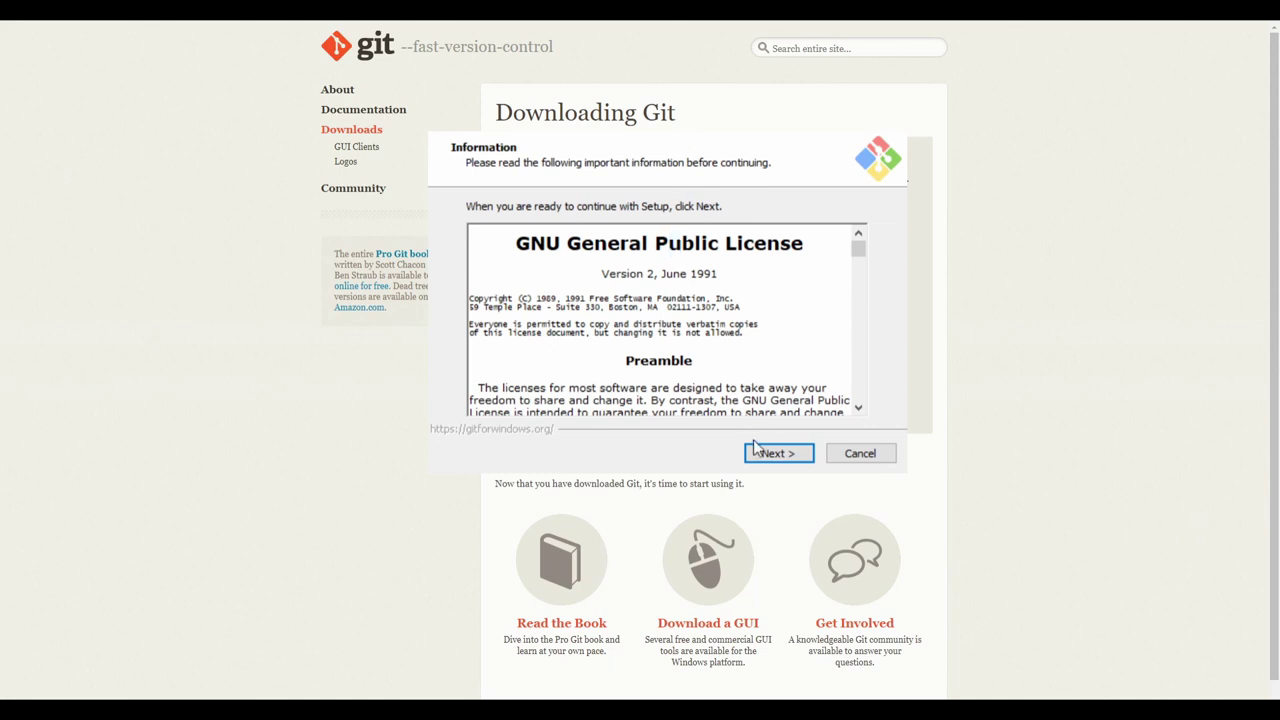
{"action": "left_click", "coordinate": [770, 452]}
{"action": "left_click", "coordinate": [772, 455]}
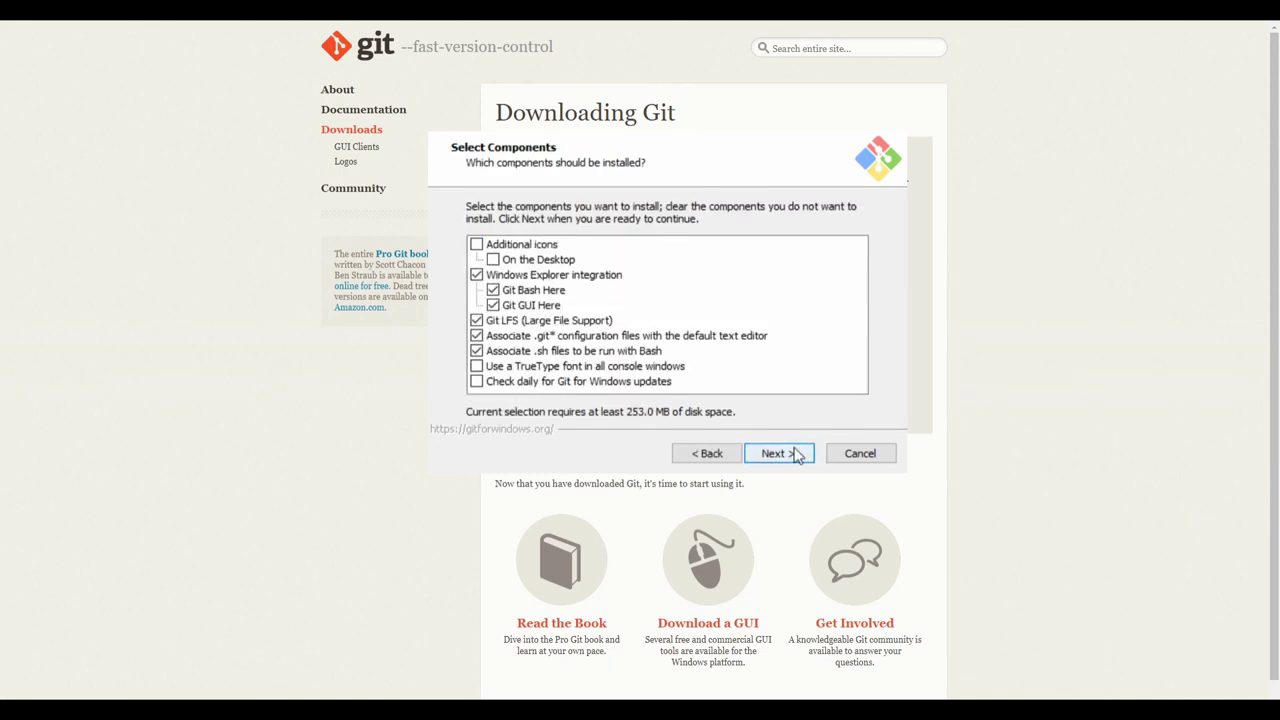
{"action": "left_click", "coordinate": [795, 454]}
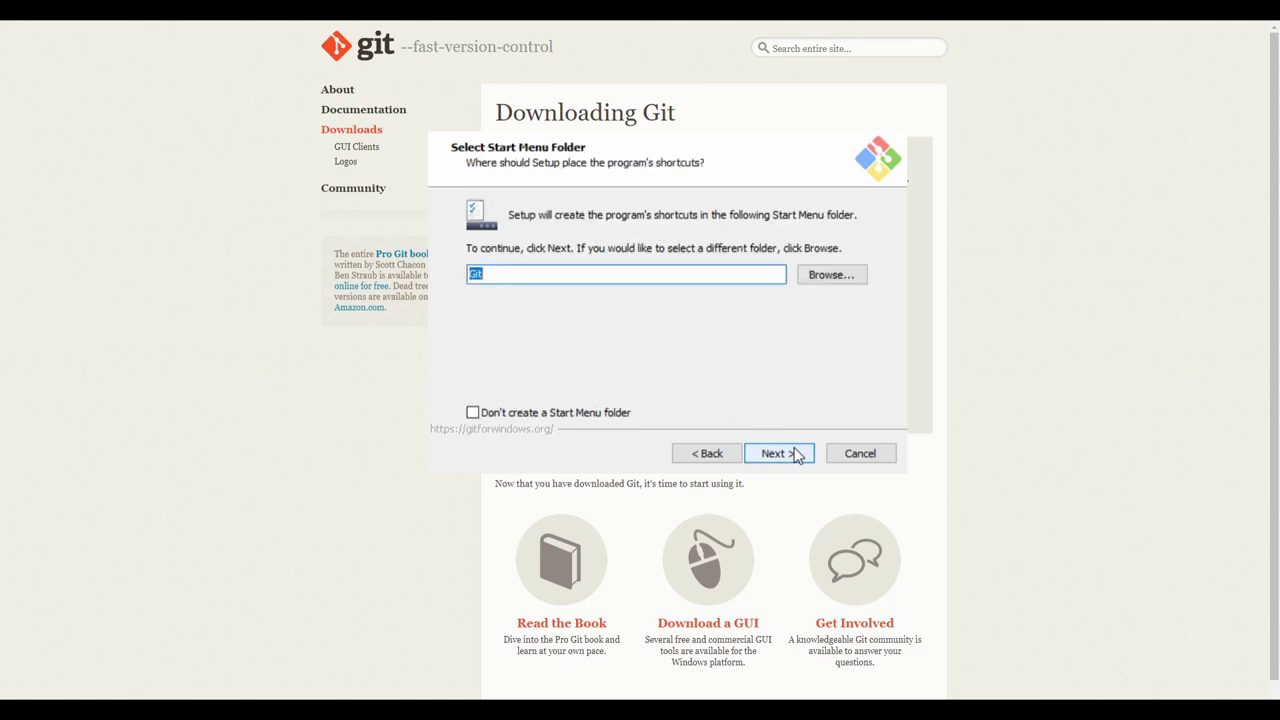
{"action": "left_click", "coordinate": [797, 455]}
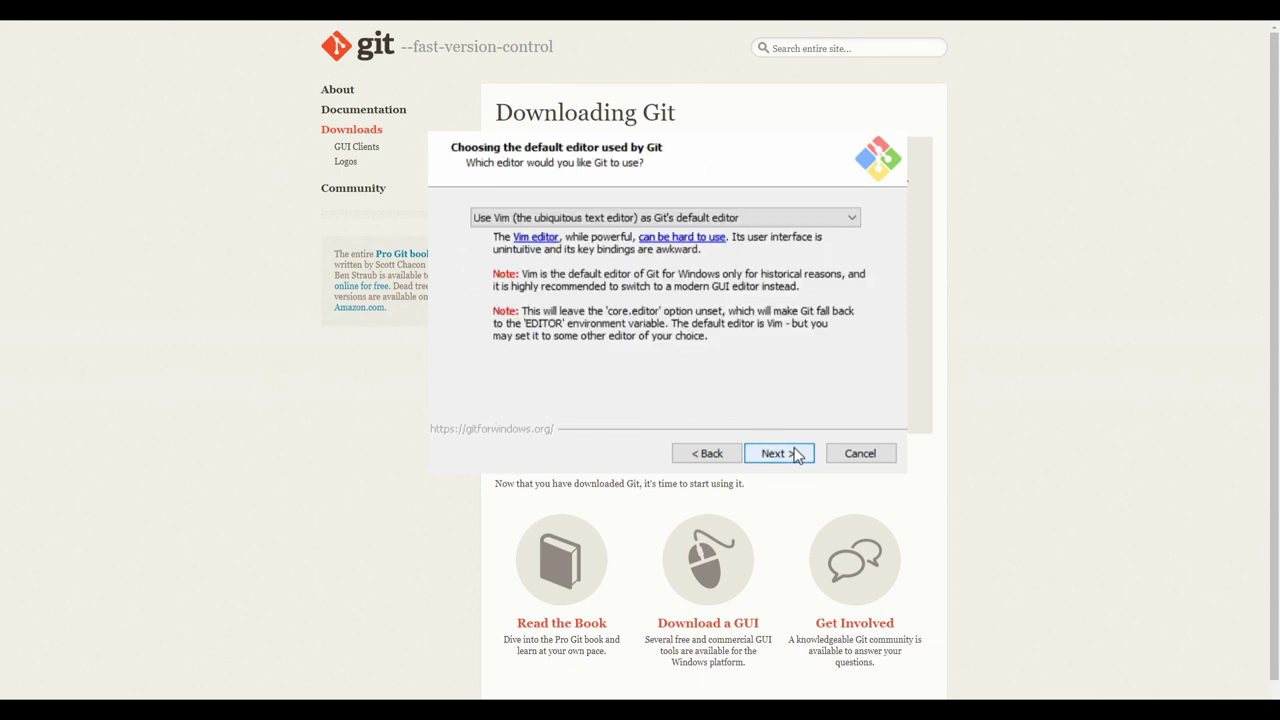
{"action": "left_click", "coordinate": [797, 455]}
{"action": "left_click", "coordinate": [797, 455]}
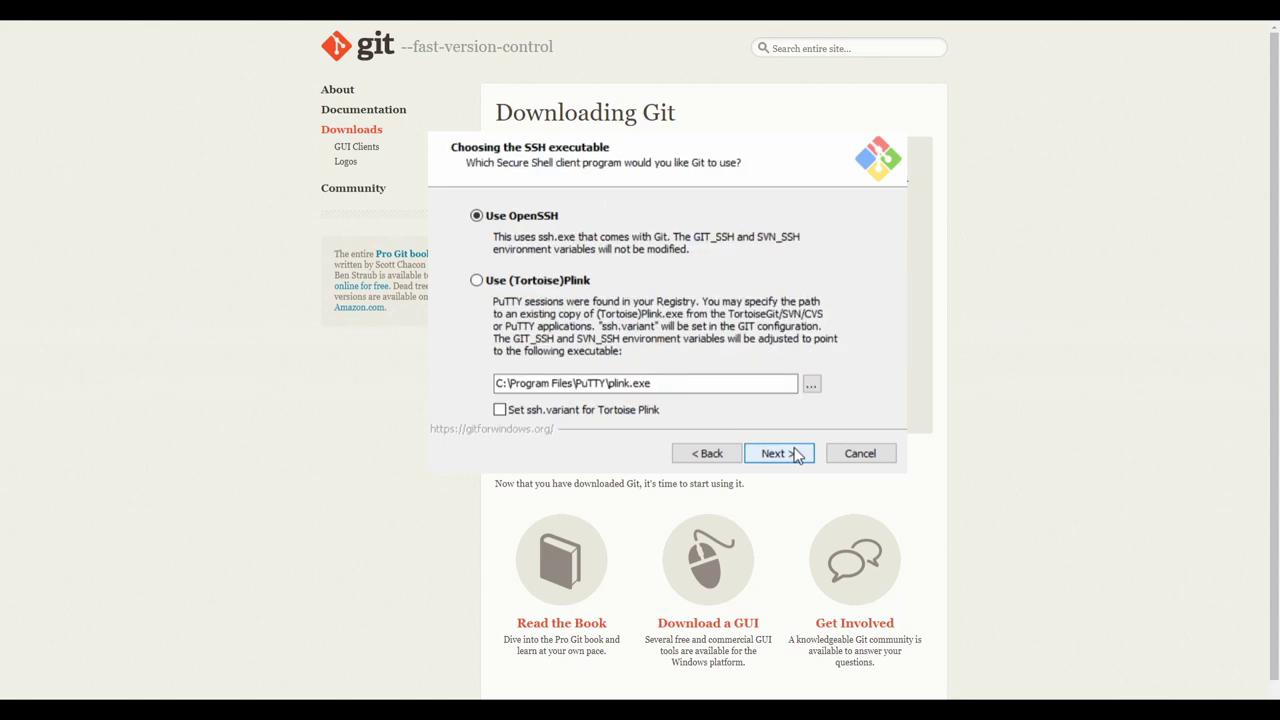
- Complete the Git installation with OpenSSH, Windows-style checkout with Unix-style commits, and the default extra options
{"action": "left_click", "coordinate": [797, 455]}
{"action": "left_click", "coordinate": [797, 455]}
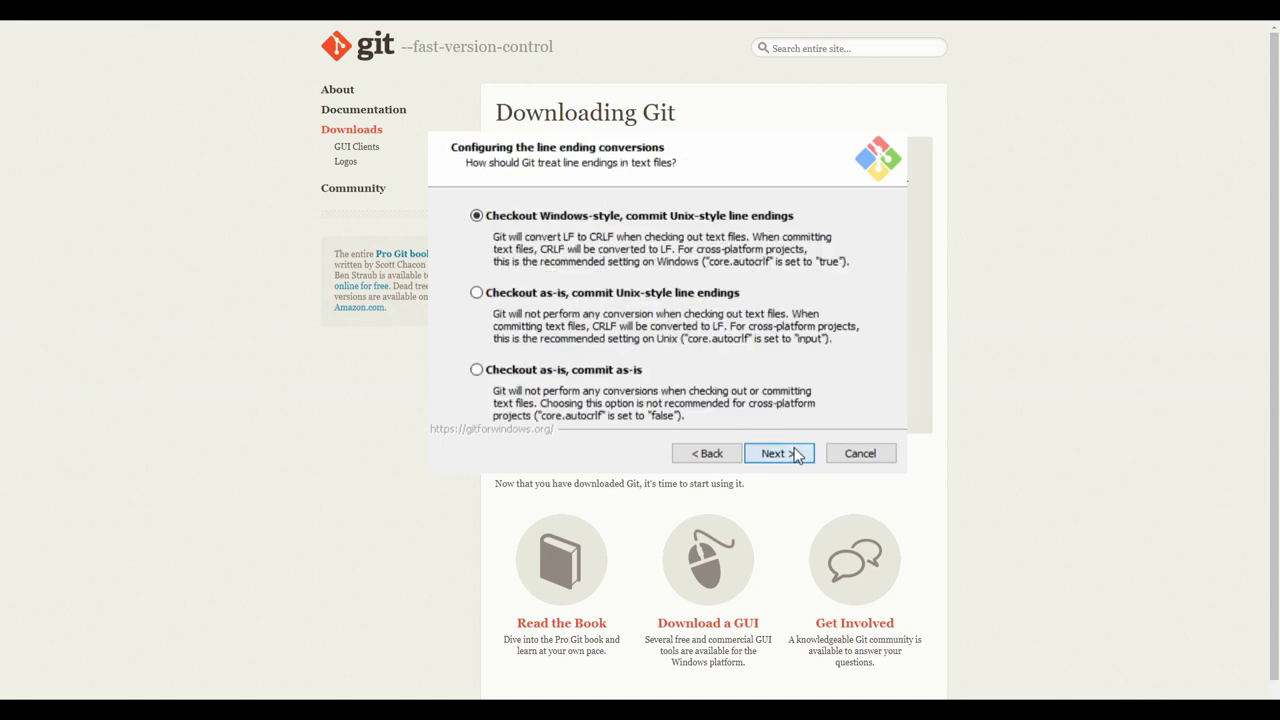
{"action": "left_click", "coordinate": [797, 455]}
{"action": "left_click", "coordinate": [797, 455]}
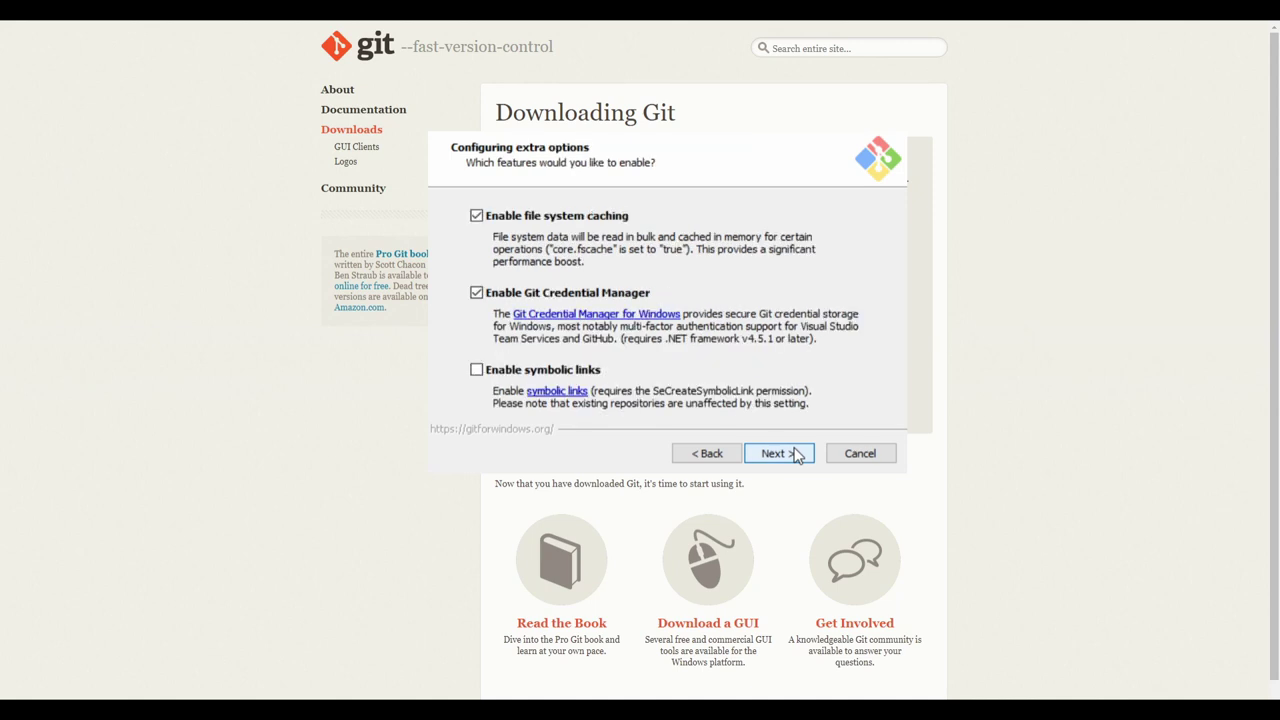
{"action": "left_click", "coordinate": [797, 455]}
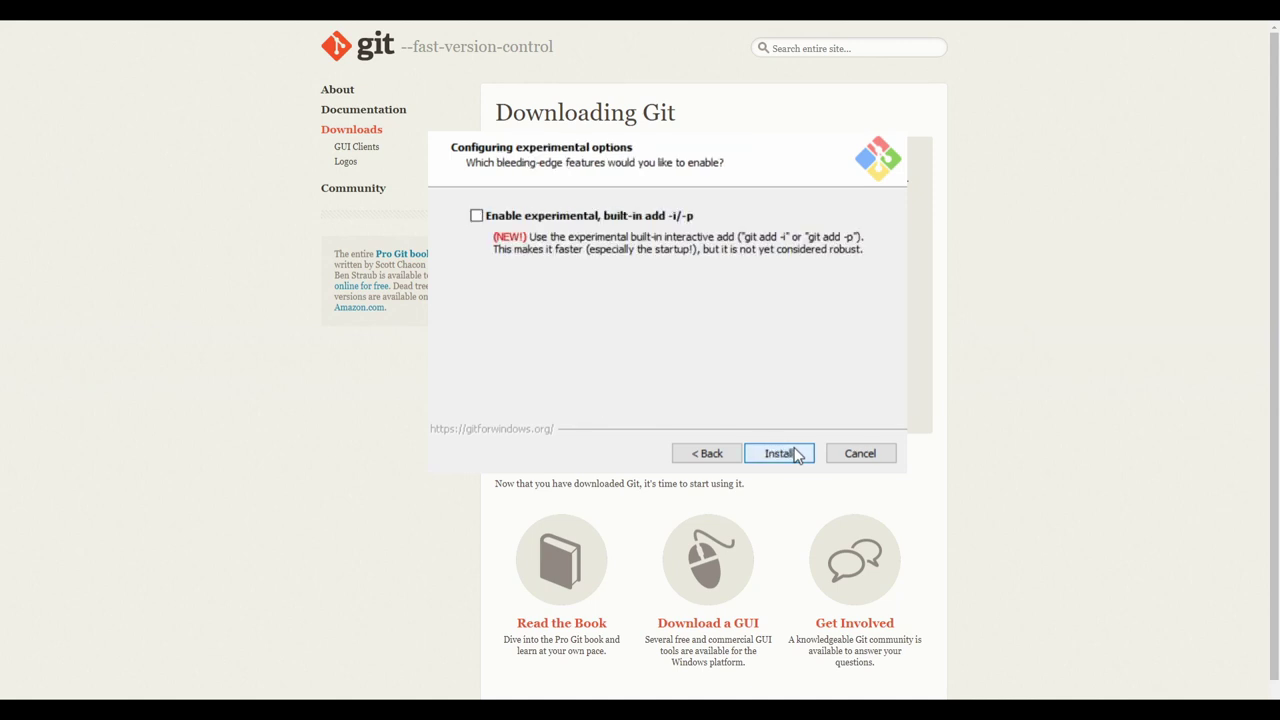
{"action": "left_click", "coordinate": [797, 455]}
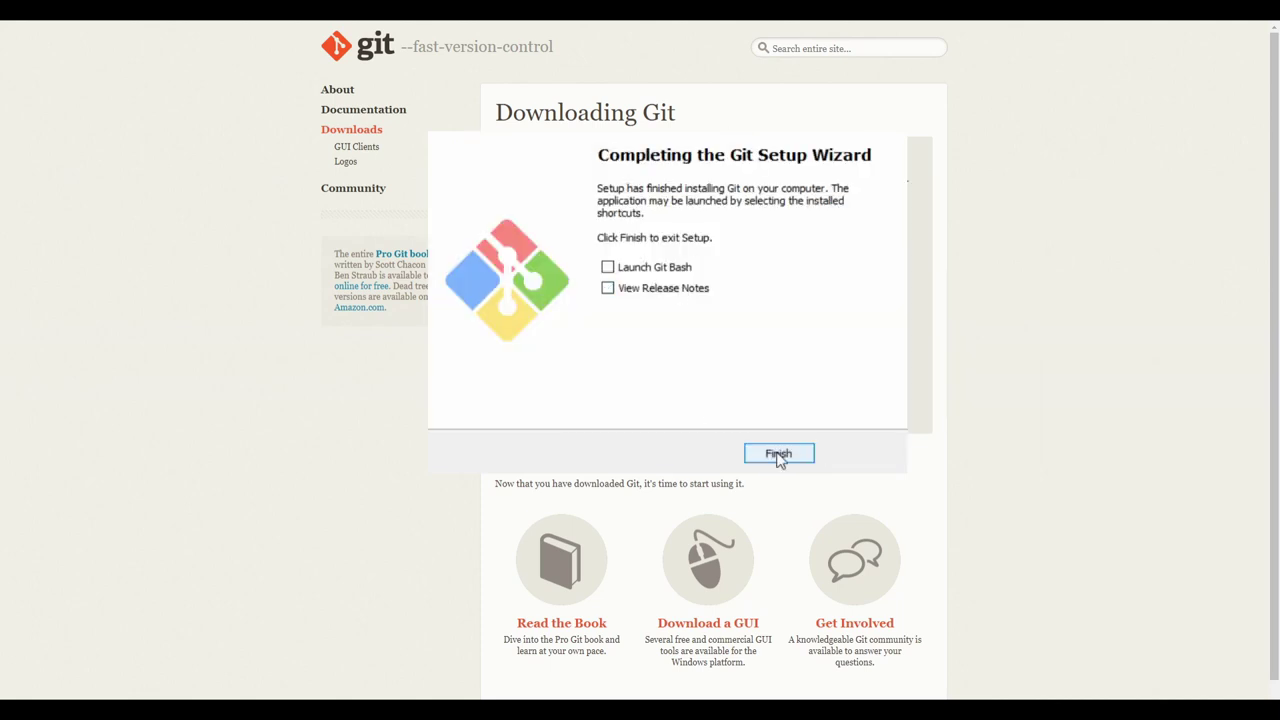
{"action": "left_click", "coordinate": [778, 454]}
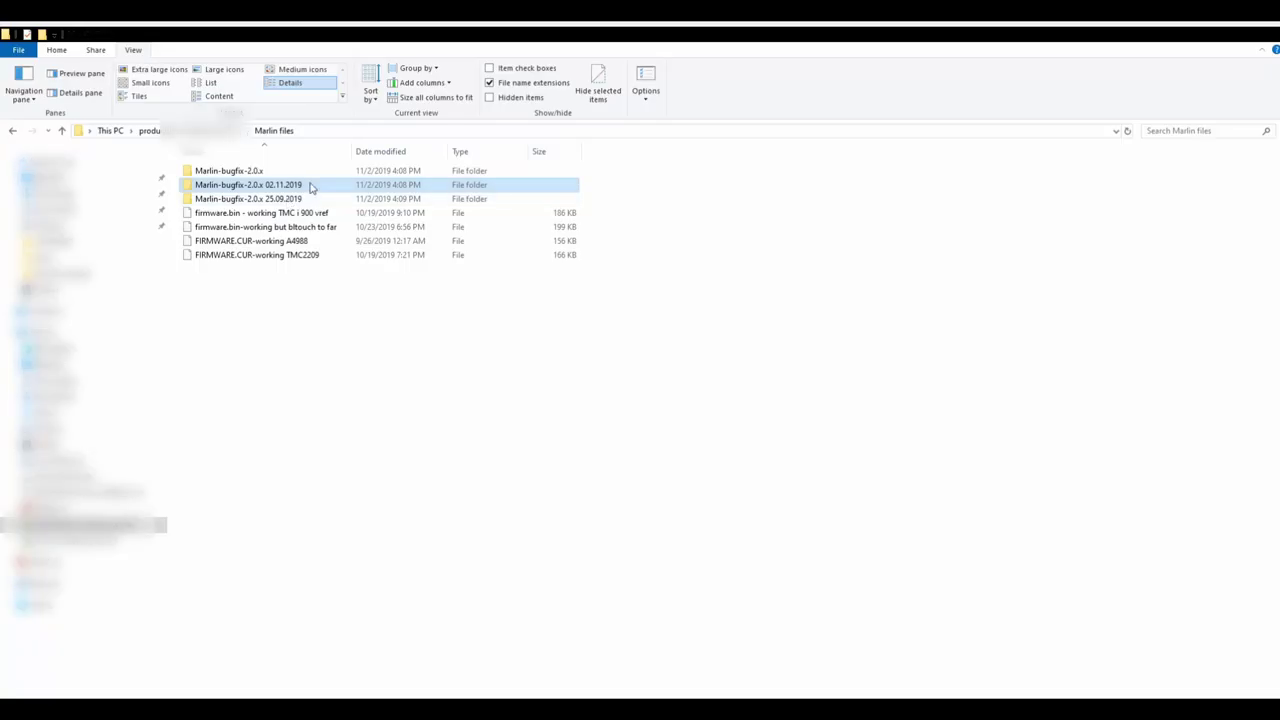
- Open the config examples folder inside the nested Marlin-bugfix-2.0.x 02.11.2019 firmware folder
{"action": "double_click", "coordinate": [311, 187]}
{"action": "double_click", "coordinate": [249, 177]}
{"action": "double_click", "coordinate": [249, 177]}
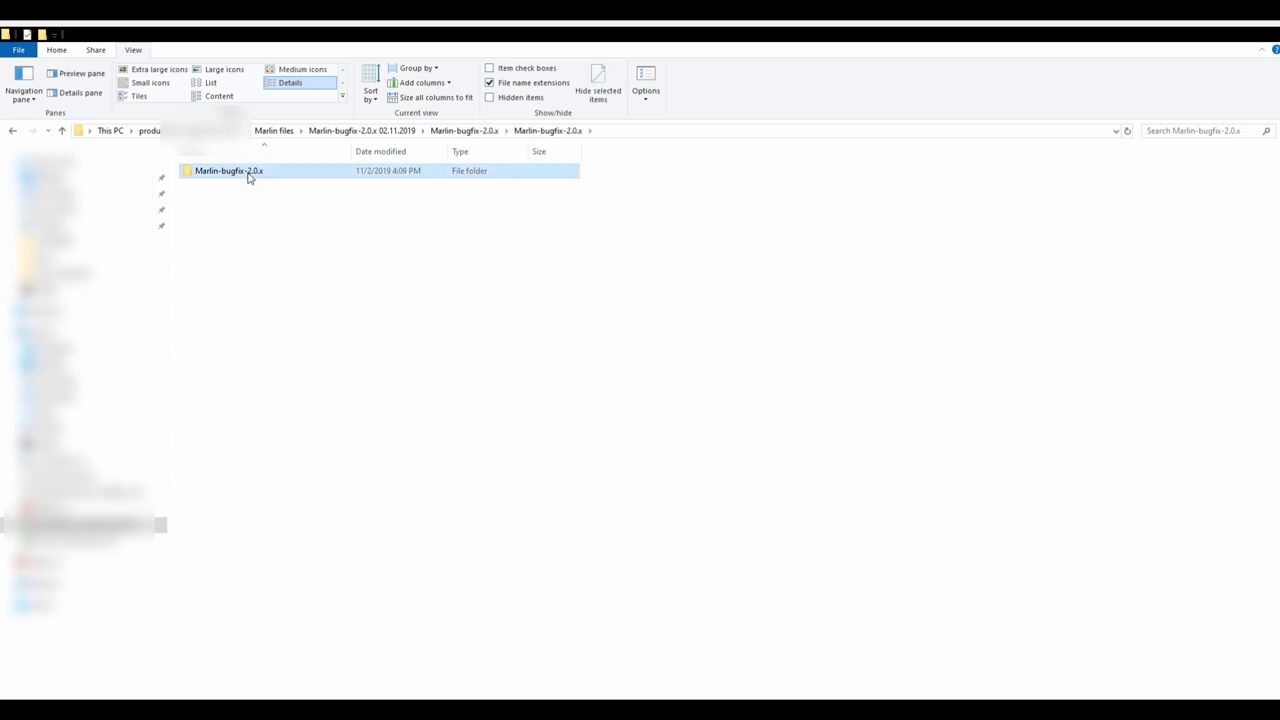
{"action": "double_click", "coordinate": [243, 212]}
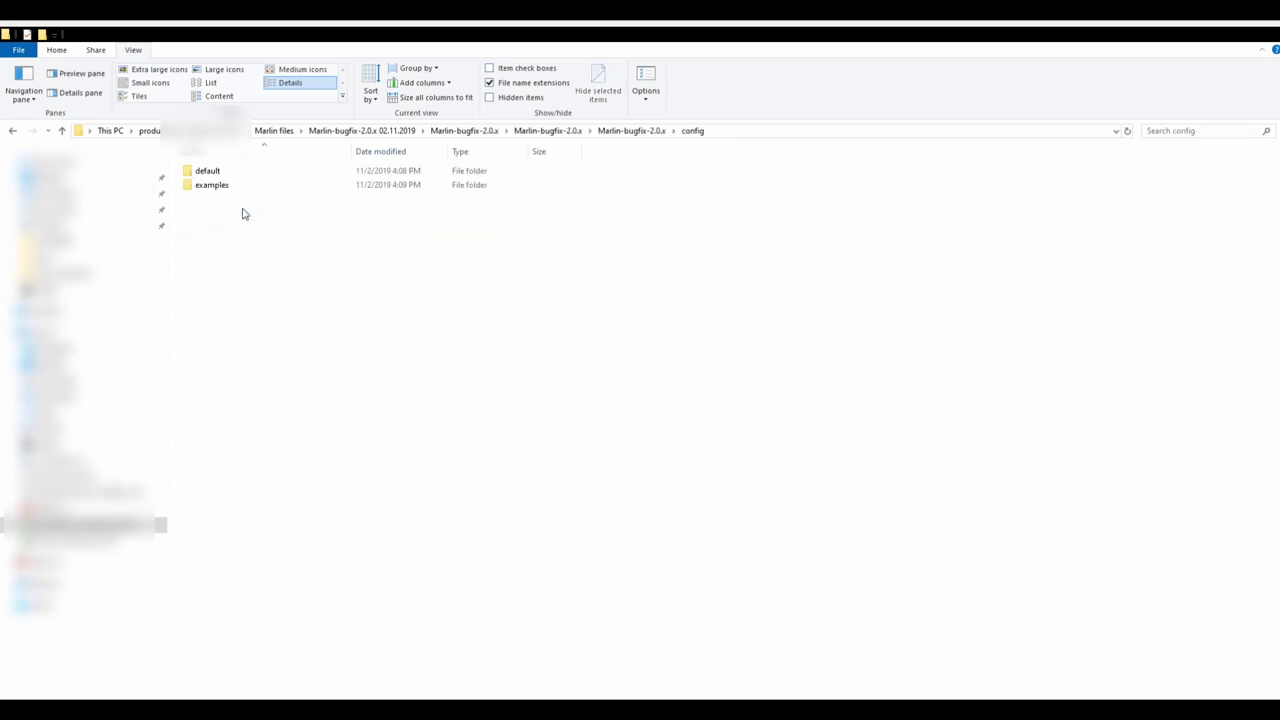
{"action": "double_click", "coordinate": [241, 184]}
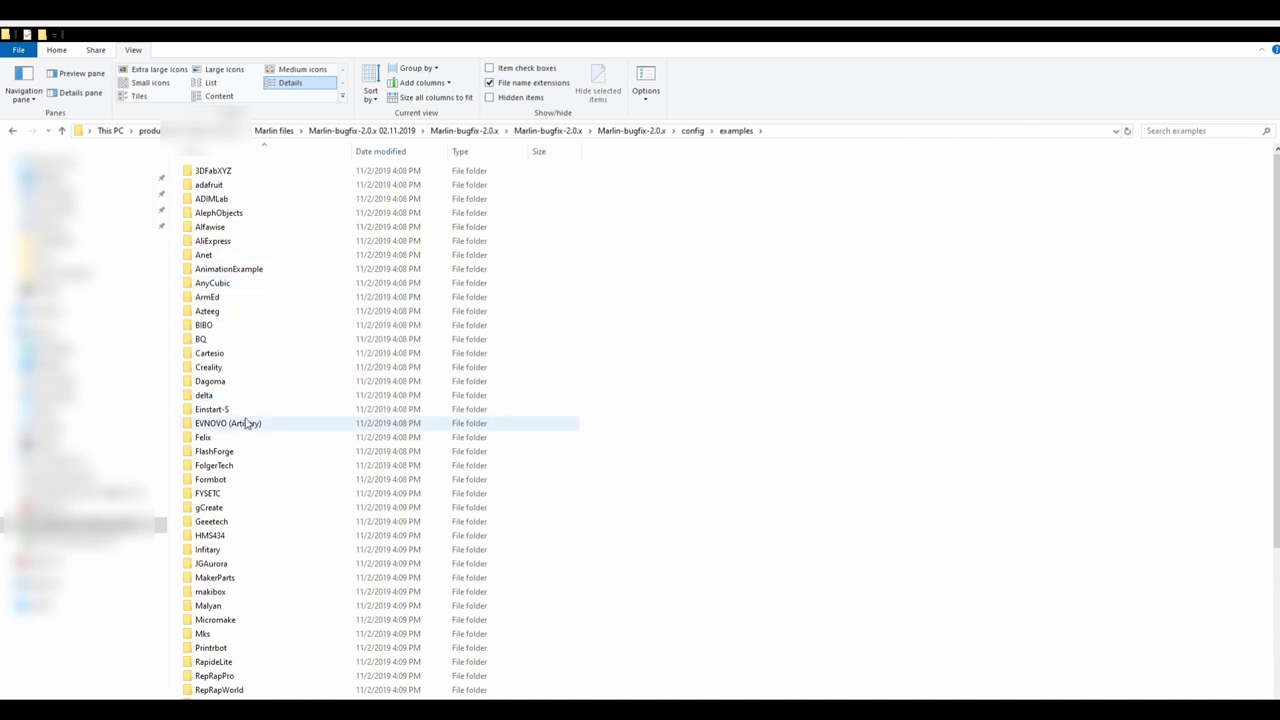
- Copy the four Creality Ender-3 example configuration files into the firmware's Marlin folder, replacing the existing configuration files
{"action": "double_click", "coordinate": [245, 372]}
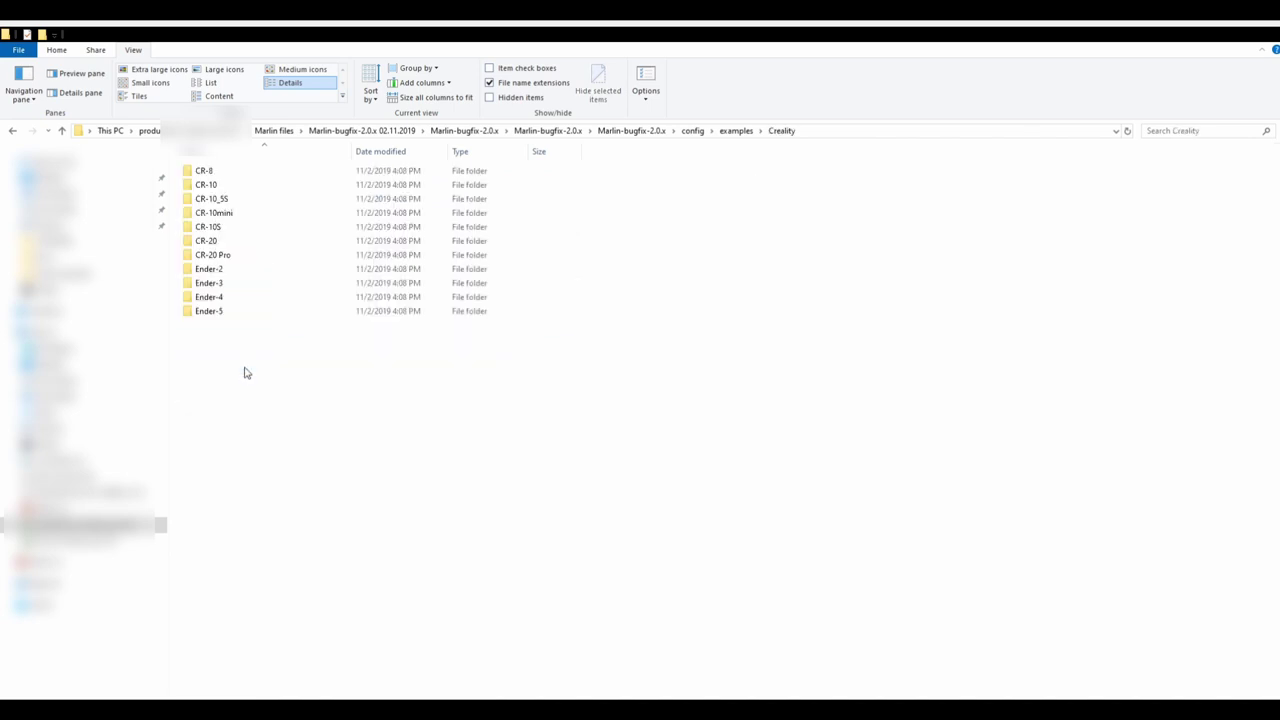
{"action": "double_click", "coordinate": [241, 286]}
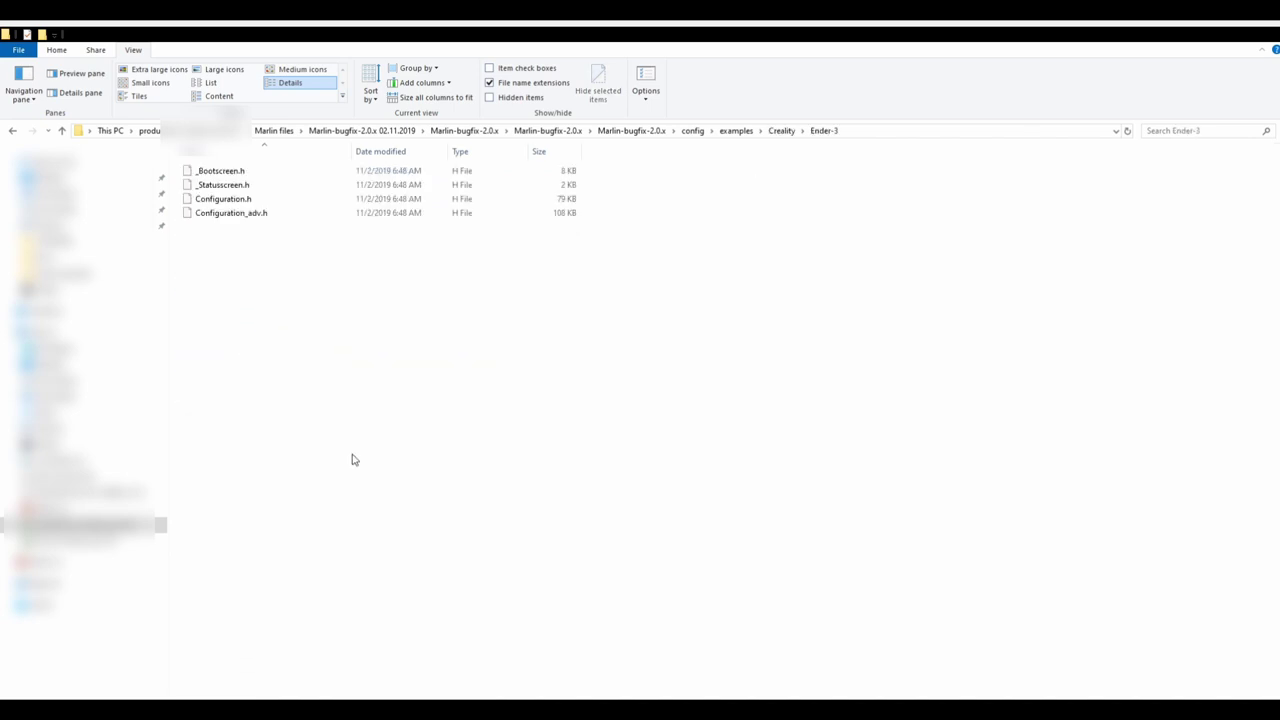
{"action": "left_click_drag", "start_coordinate": [352, 460], "coordinate": [193, 170]}
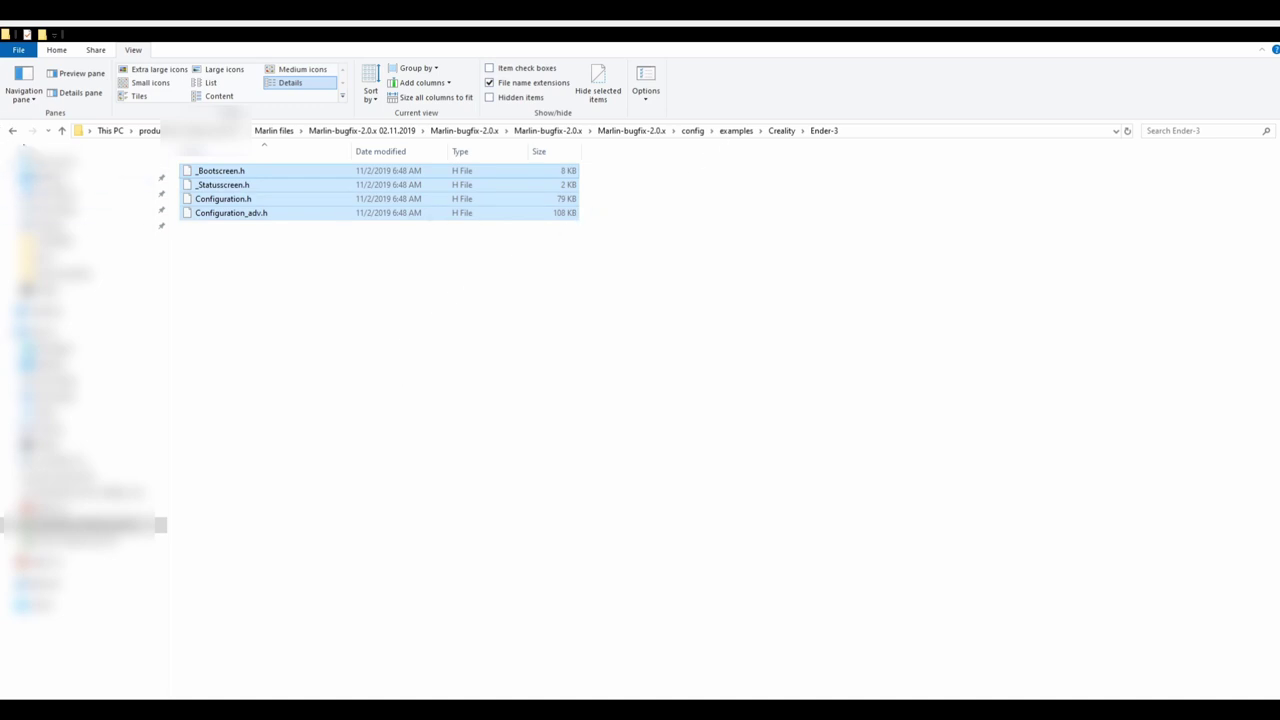
{"action": "left_click", "coordinate": [62, 131]}
{"action": "left_click", "coordinate": [62, 131]}
{"action": "left_click", "coordinate": [62, 131]}
{"action": "left_click", "coordinate": [62, 131]}
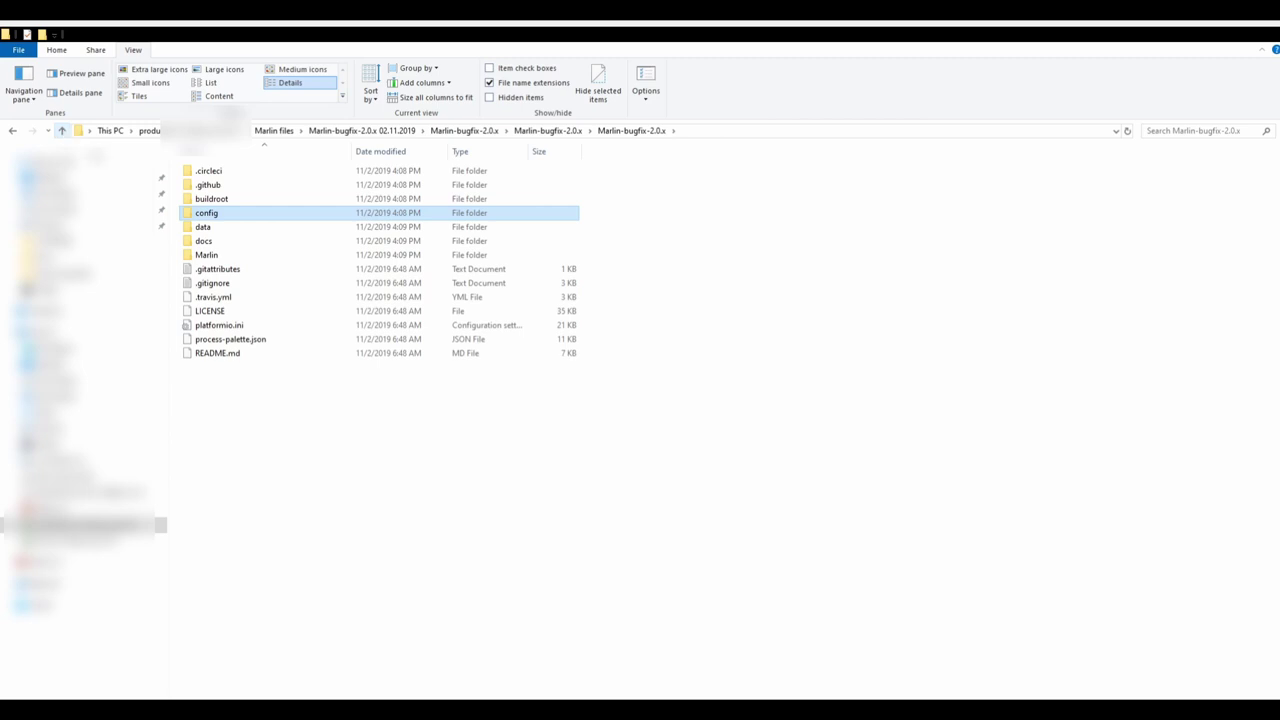
{"action": "double_click", "coordinate": [221, 258]}
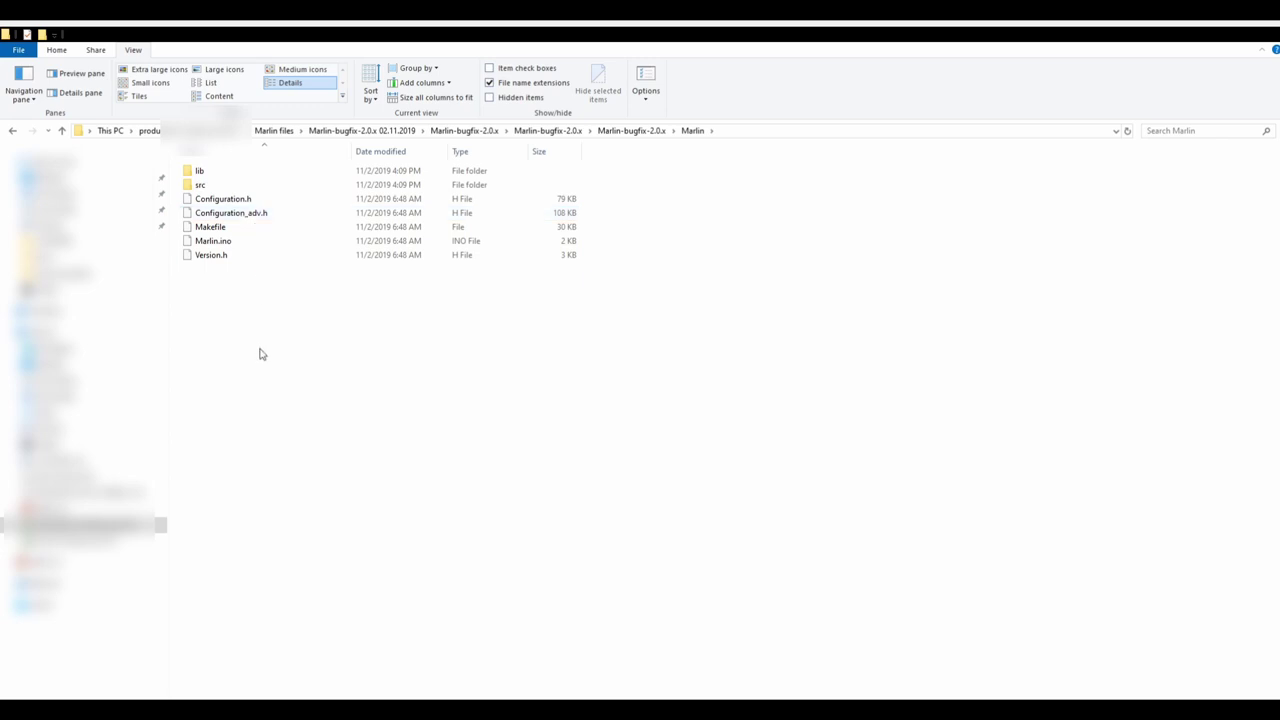
{"action": "left_click", "coordinate": [366, 380]}
{"action": "key", "text": "ctrl+v"}
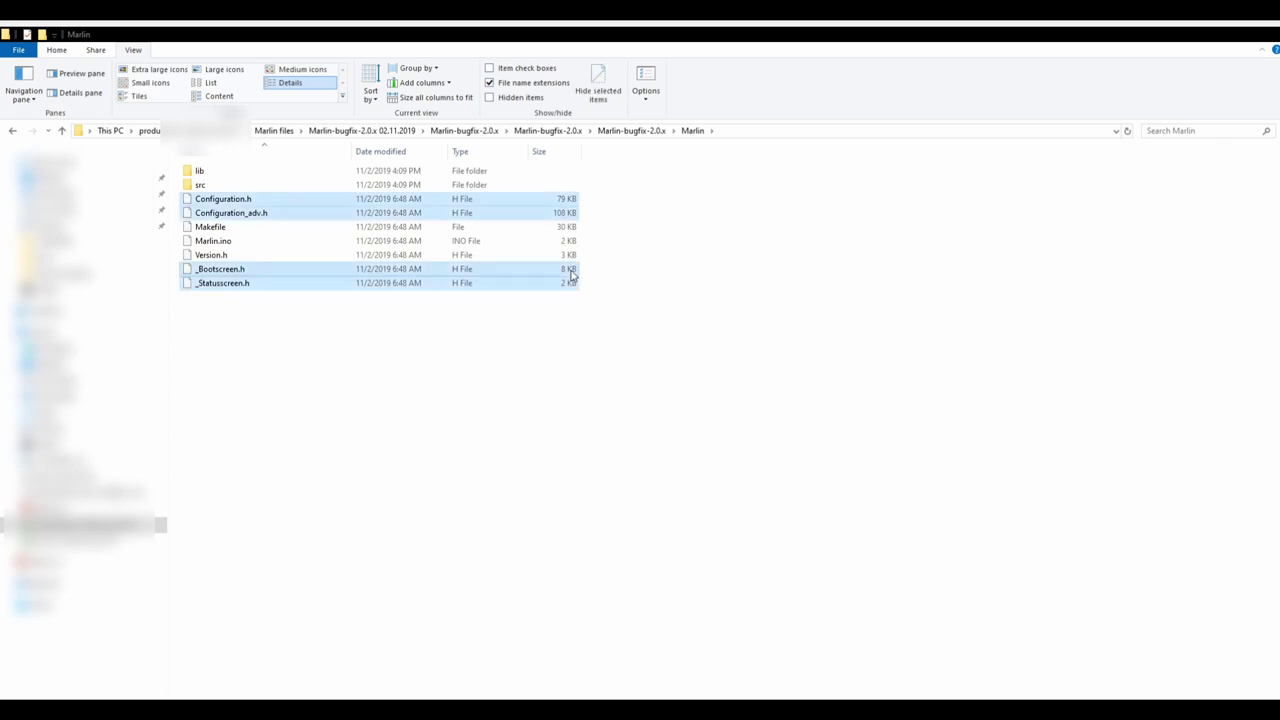
{"action": "left_click", "coordinate": [346, 423]}
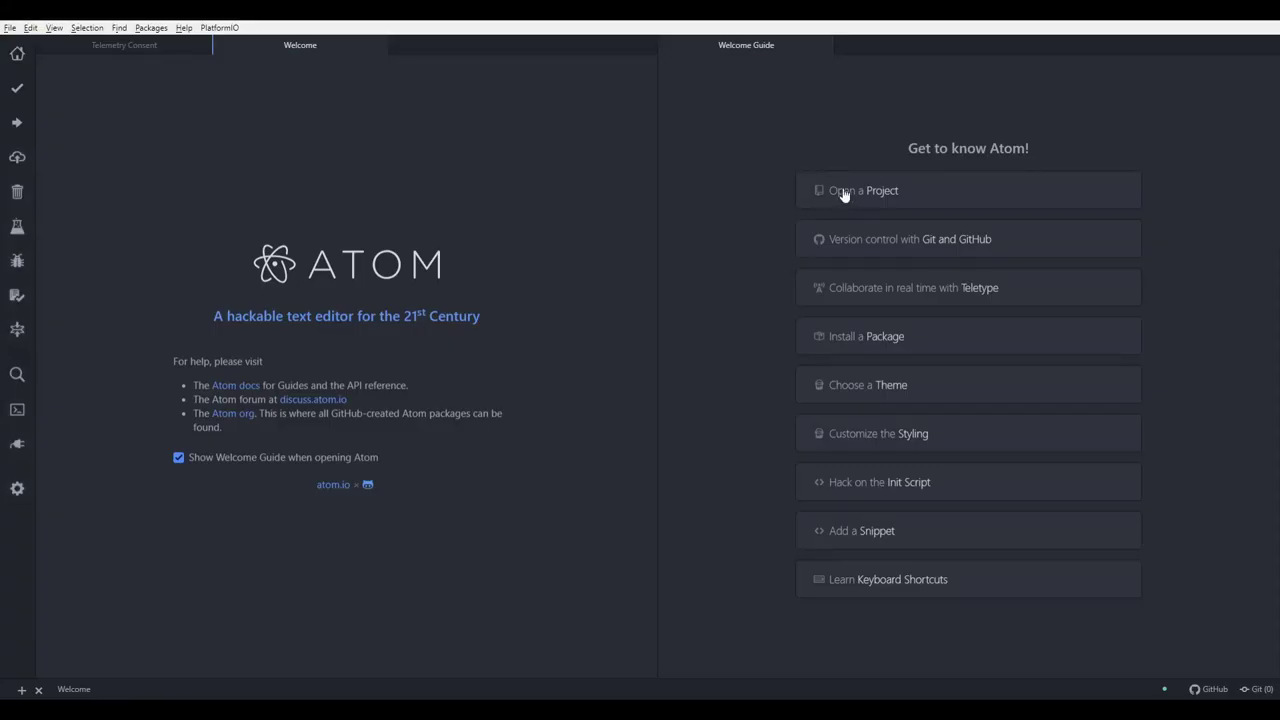
- Switch to Atom and open the innermost Marlin-bugfix-2.0.x folder inside Marlin-bugfix-2.0.x 02.11.2019 as a project
{"action": "left_click", "coordinate": [853, 198]}
{"action": "left_click", "coordinate": [848, 314]}
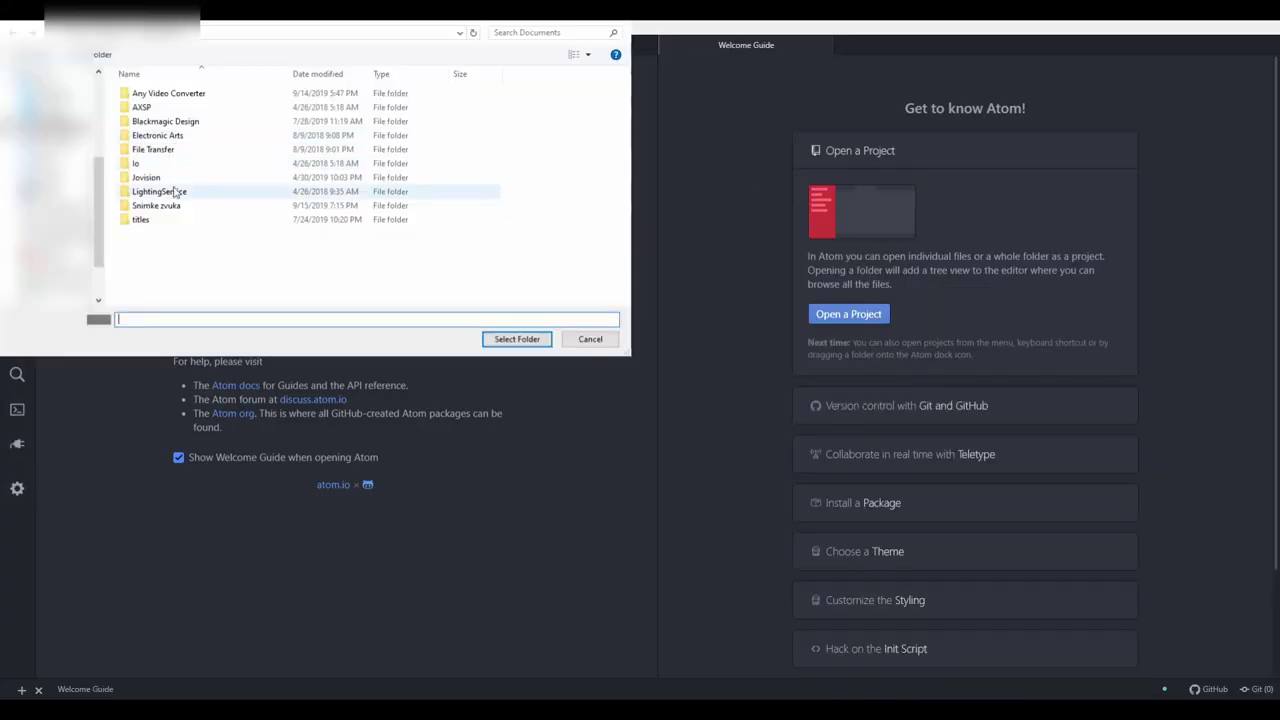
{"action": "left_click", "coordinate": [46, 127]}
{"action": "left_click", "coordinate": [152, 178]}
{"action": "double_click", "coordinate": [152, 178]}
{"action": "double_click", "coordinate": [163, 107]}
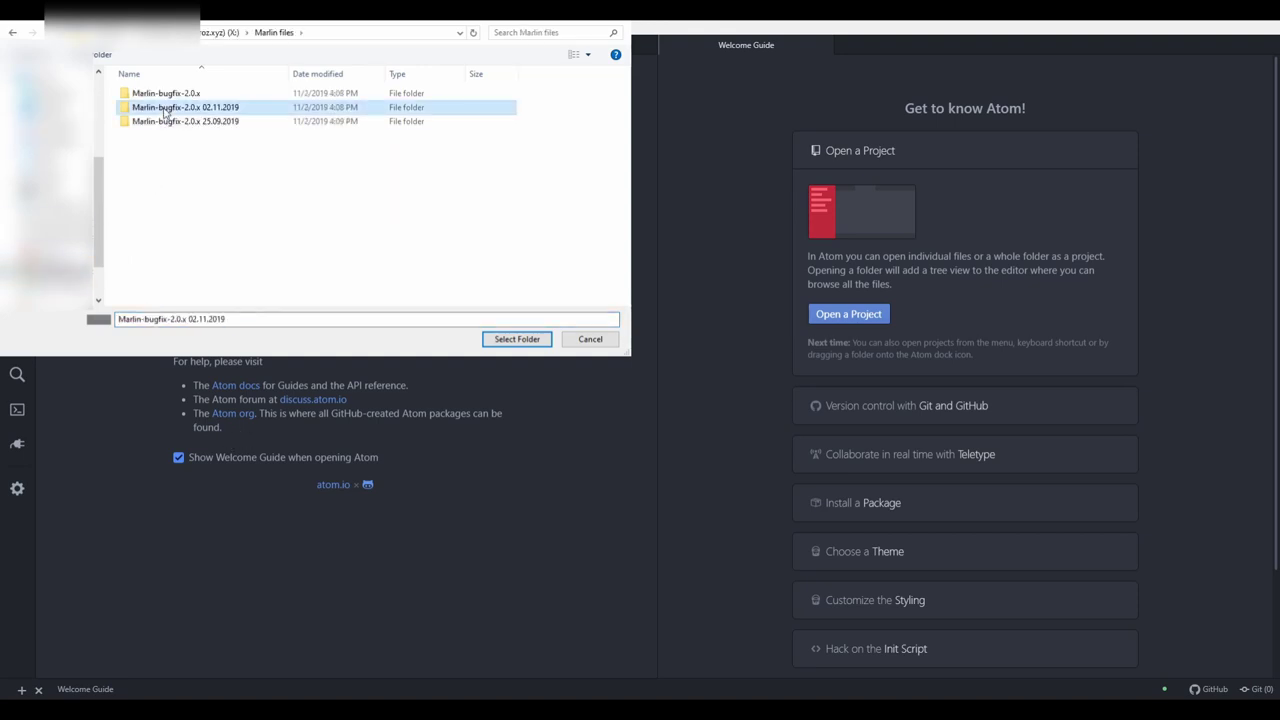
{"action": "double_click", "coordinate": [168, 94]}
{"action": "double_click", "coordinate": [170, 94]}
{"action": "double_click", "coordinate": [172, 95]}
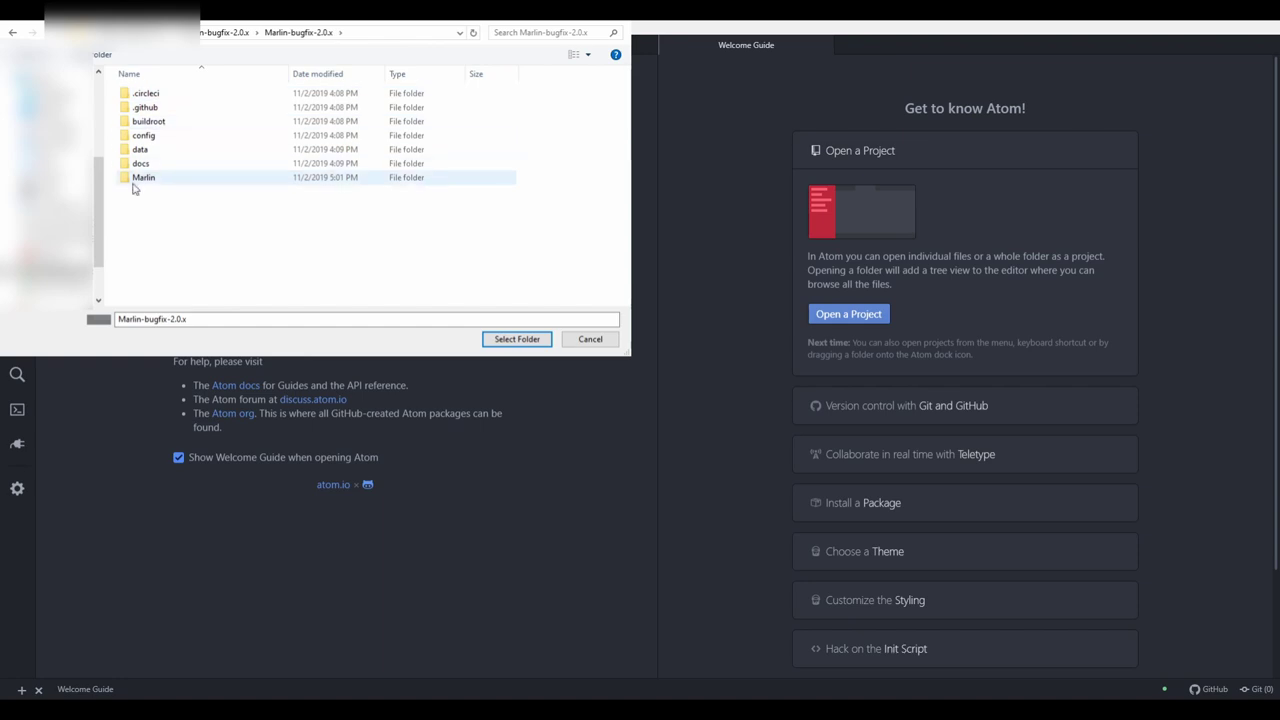
{"action": "left_click", "coordinate": [516, 339]}
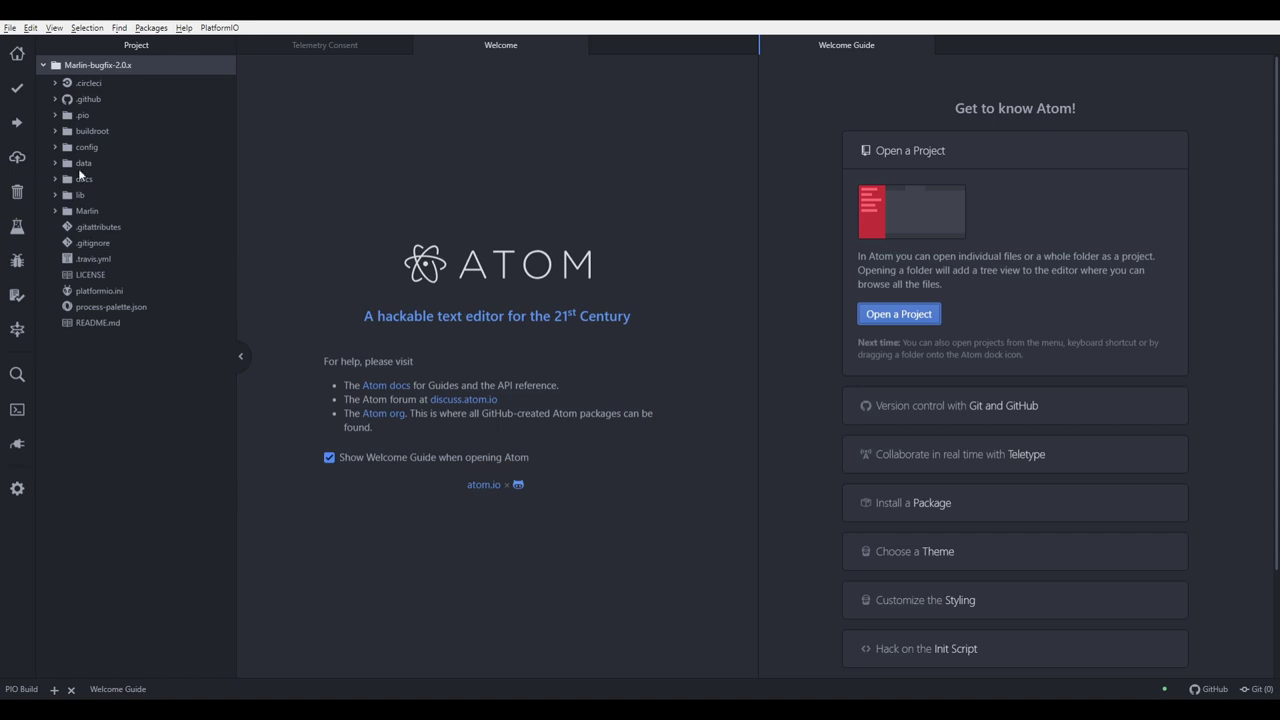
- Expand the project's Marlin folder, open platformio.ini, and close the Welcome and Telemetry Consent pages
{"action": "left_click", "coordinate": [57, 212]}
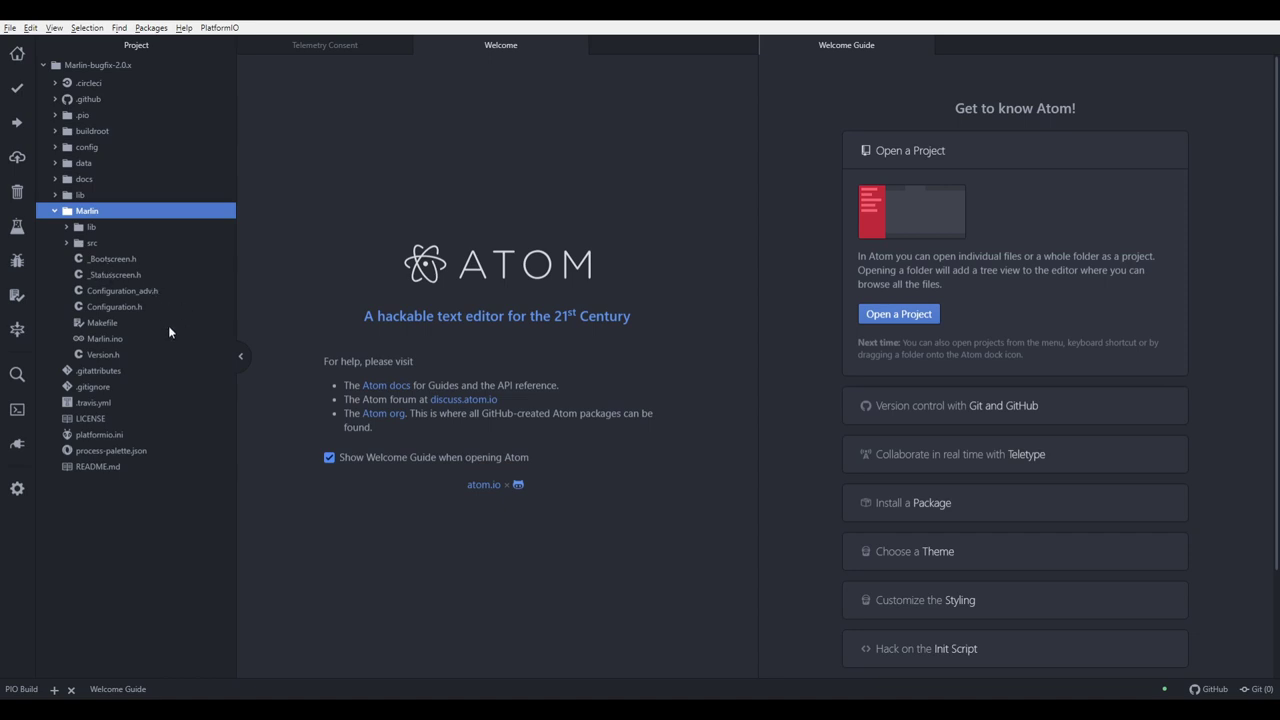
{"action": "left_click", "coordinate": [111, 435]}
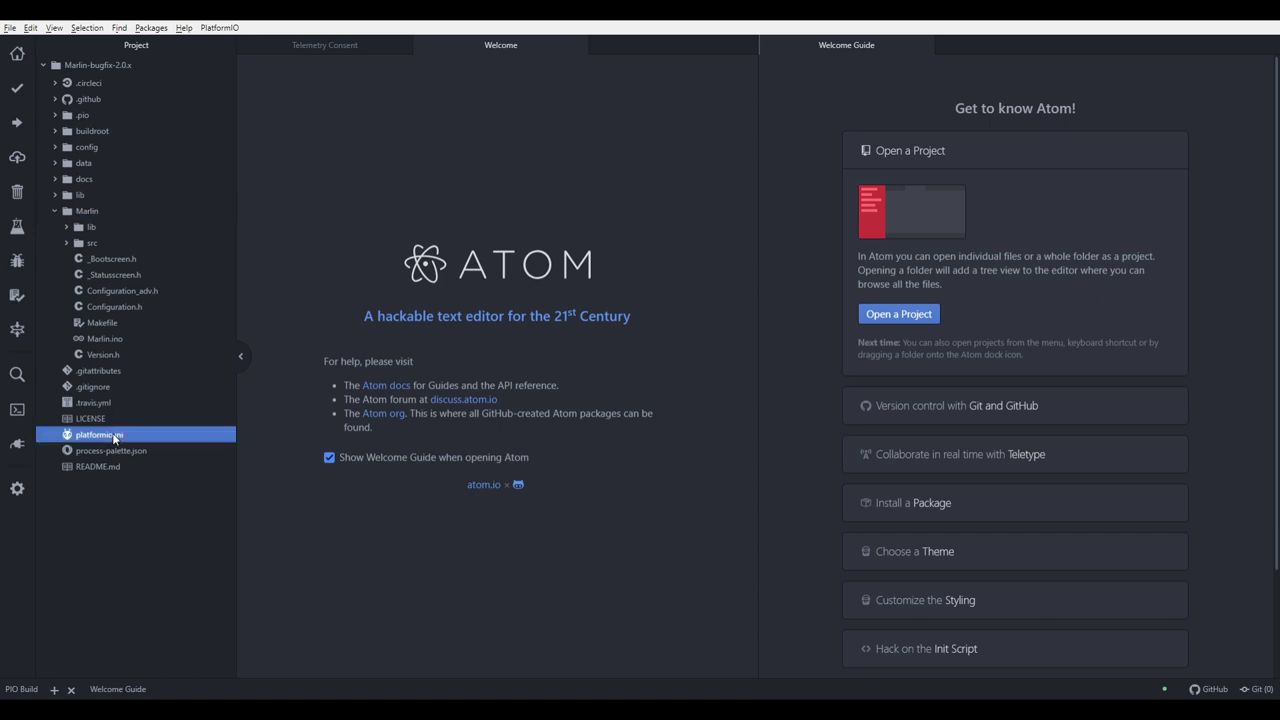
{"action": "left_click", "coordinate": [578, 44]}
{"action": "left_click", "coordinate": [579, 45]}
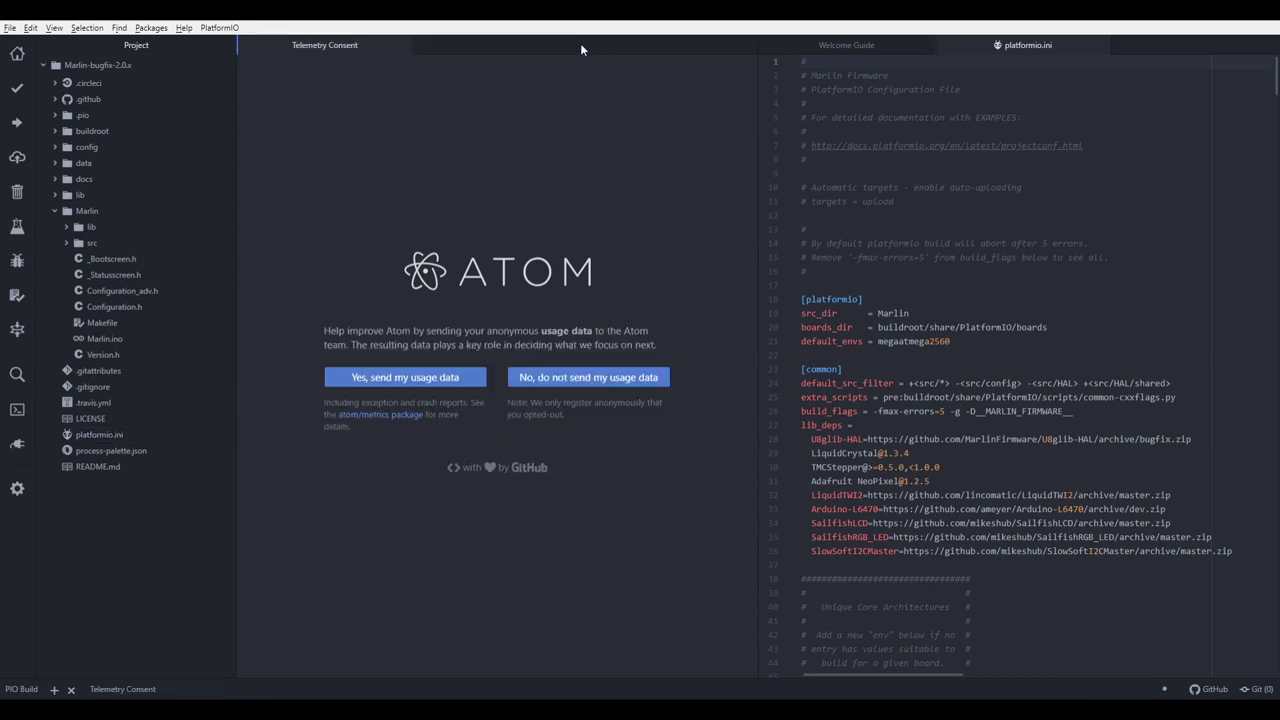
{"action": "left_click", "coordinate": [400, 45]}
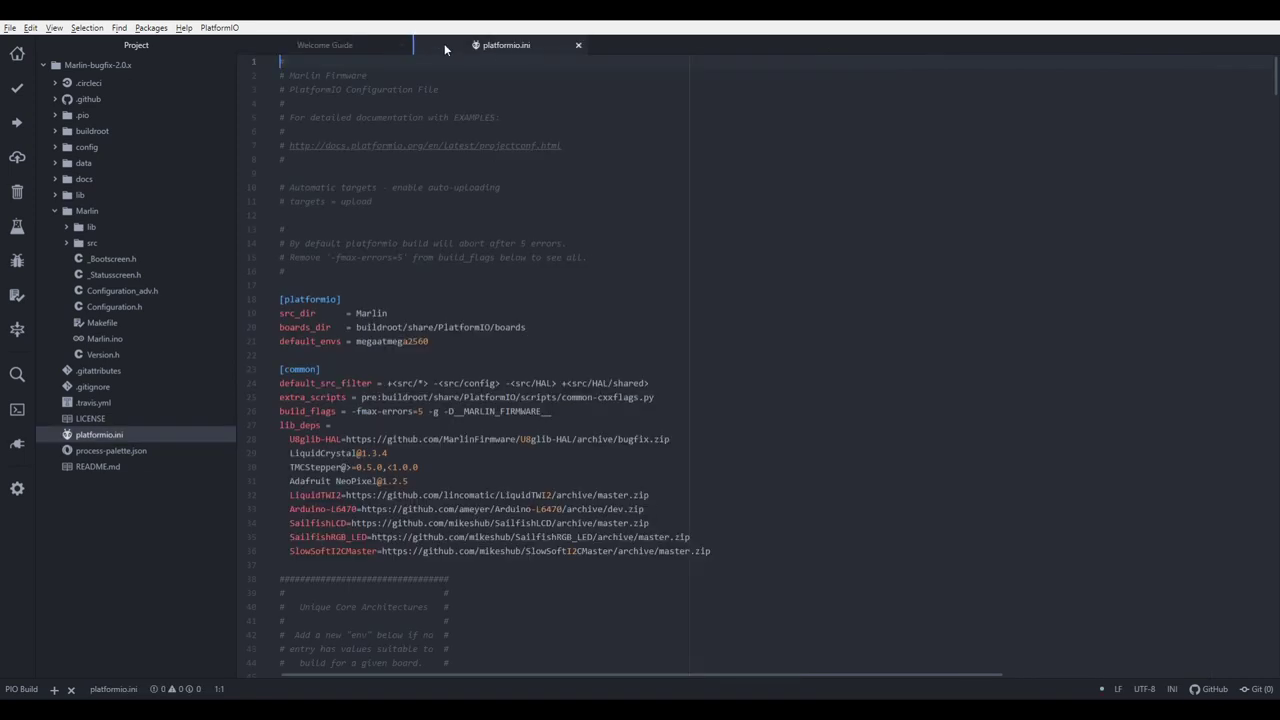
- Search platformio.ini for "lpc" and copy the environment name LPC1768 from its env section heading
{"action": "left_click", "coordinate": [320, 341]}
{"action": "left_click_drag", "start_coordinate": [428, 341], "coordinate": [271, 341]}
{"action": "left_click", "coordinate": [366, 345]}
{"action": "key", "text": "ctrl+f"}
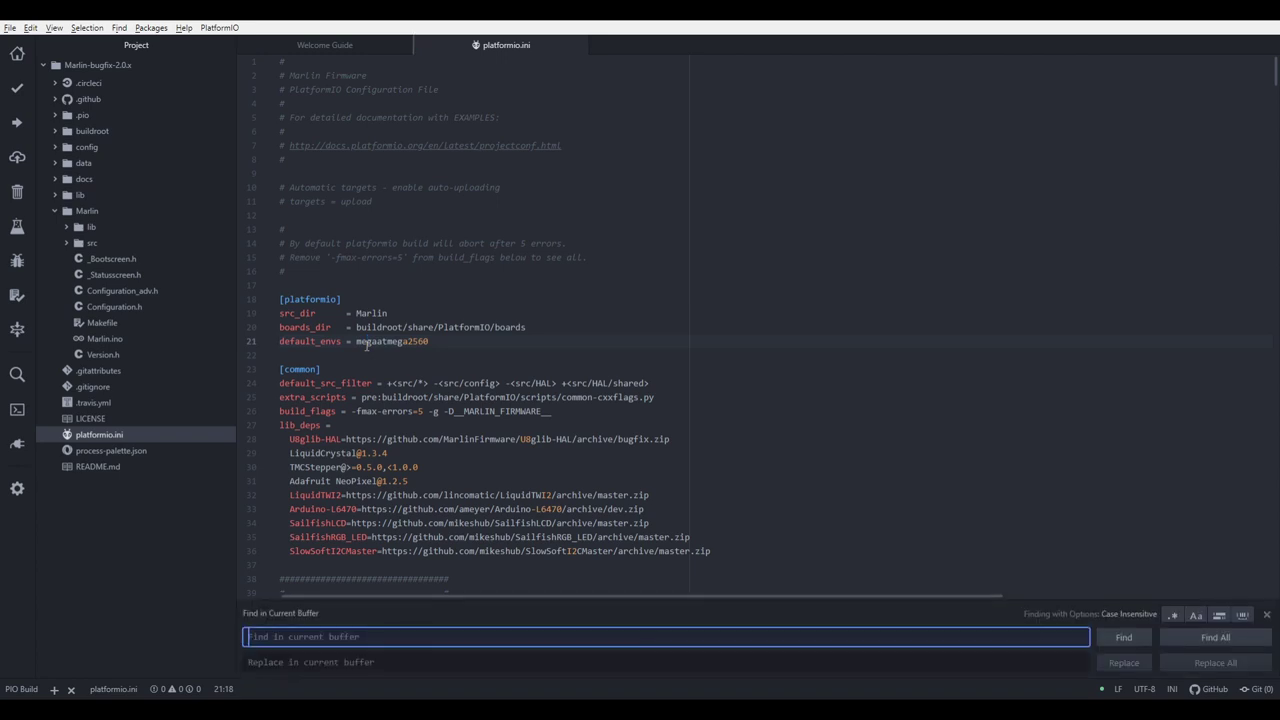
{"action": "type", "text": "lpc"}
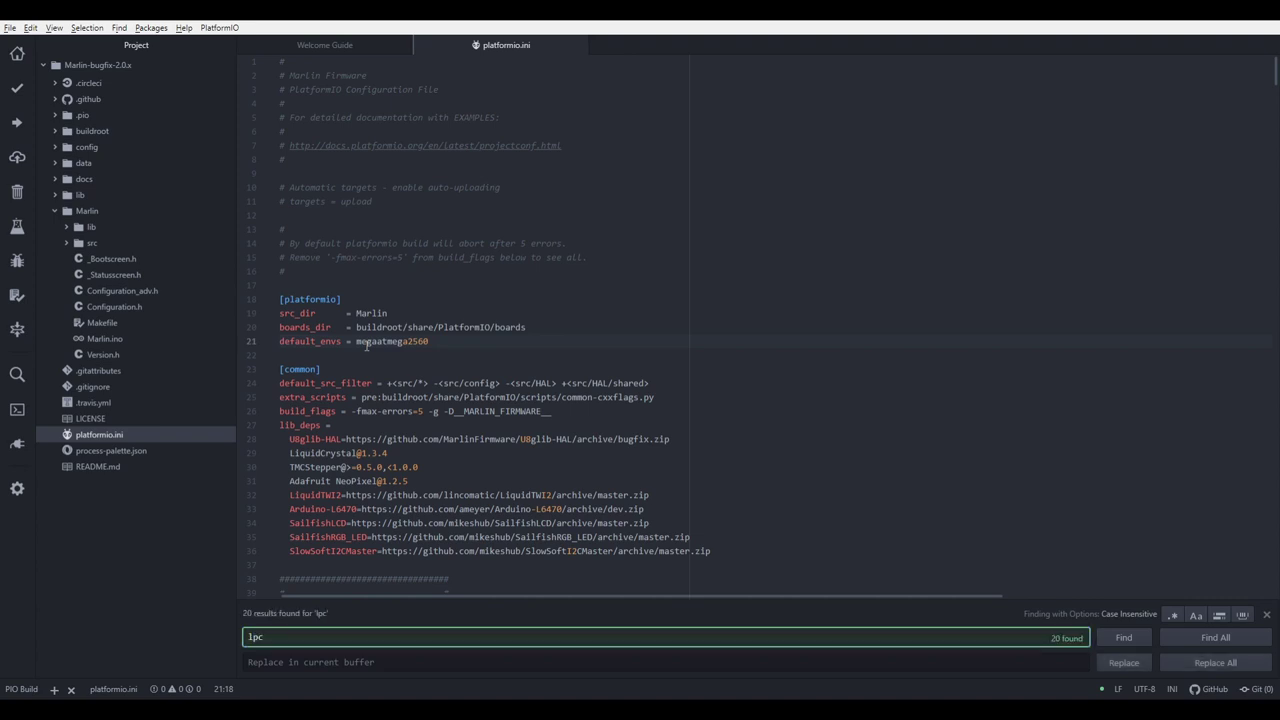
{"action": "key", "text": "Return"}
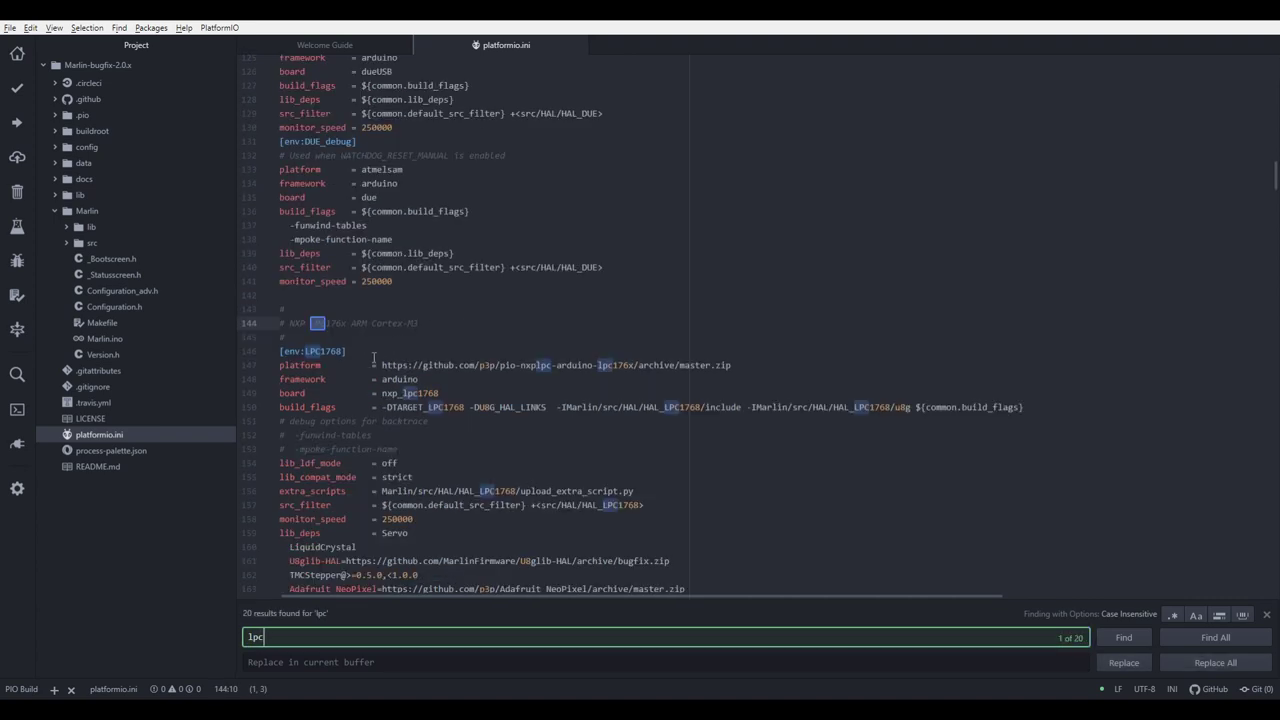
{"action": "double_click", "coordinate": [326, 350]}
{"action": "key", "text": "ctrl+c"}
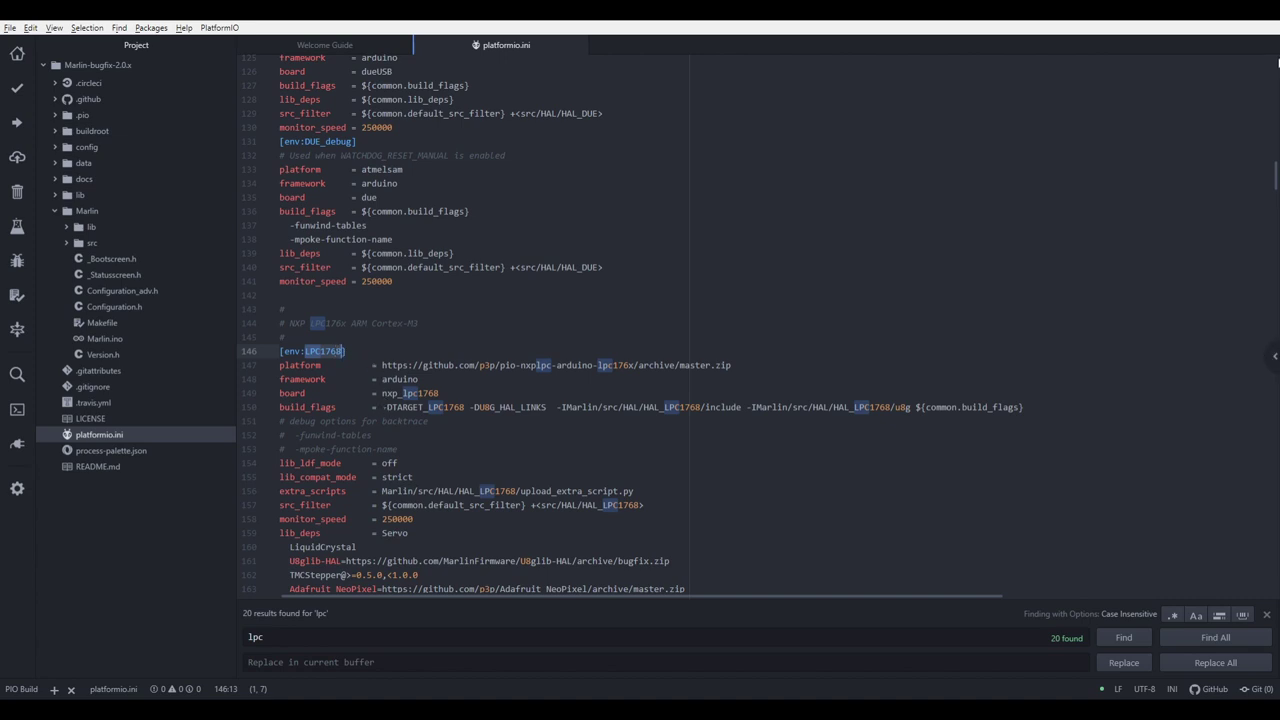
- Set default_envs in the platformio section to LPC1768 and save platformio.ini
{"action": "scroll", "coordinate": [257, 319], "scroll_direction": "up", "scroll_amount": 20}
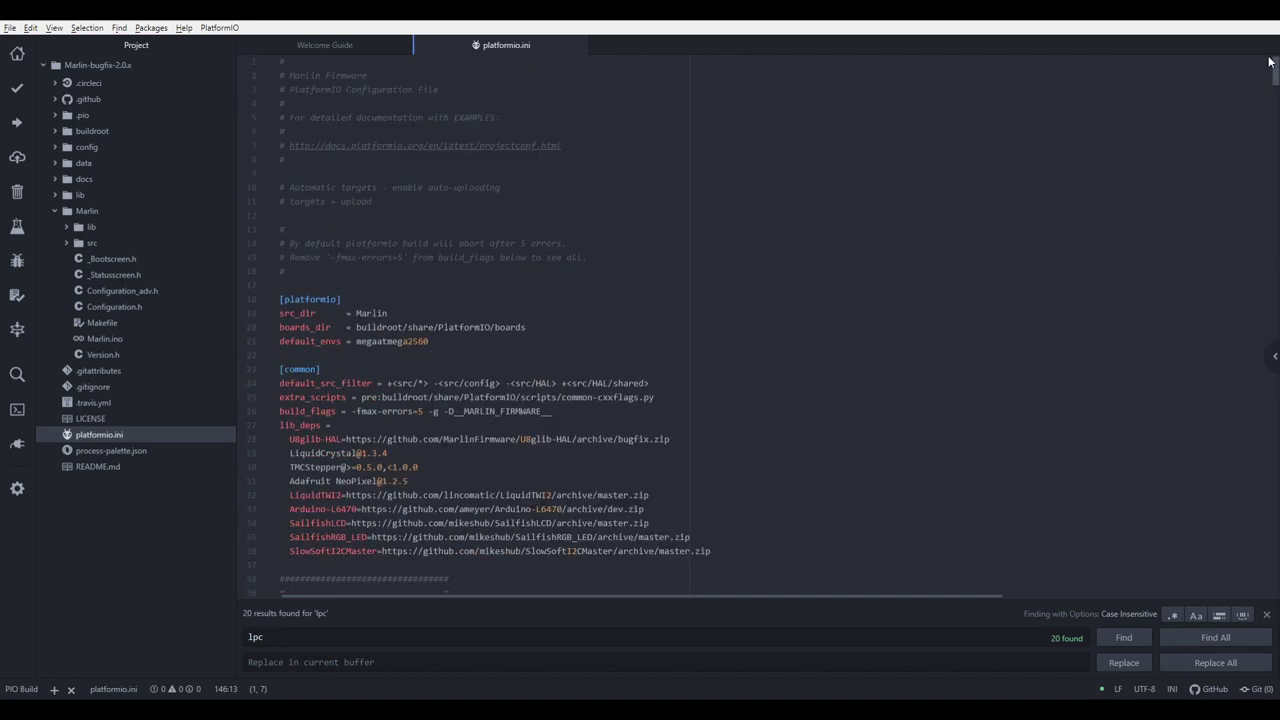
{"action": "double_click", "coordinate": [393, 341]}
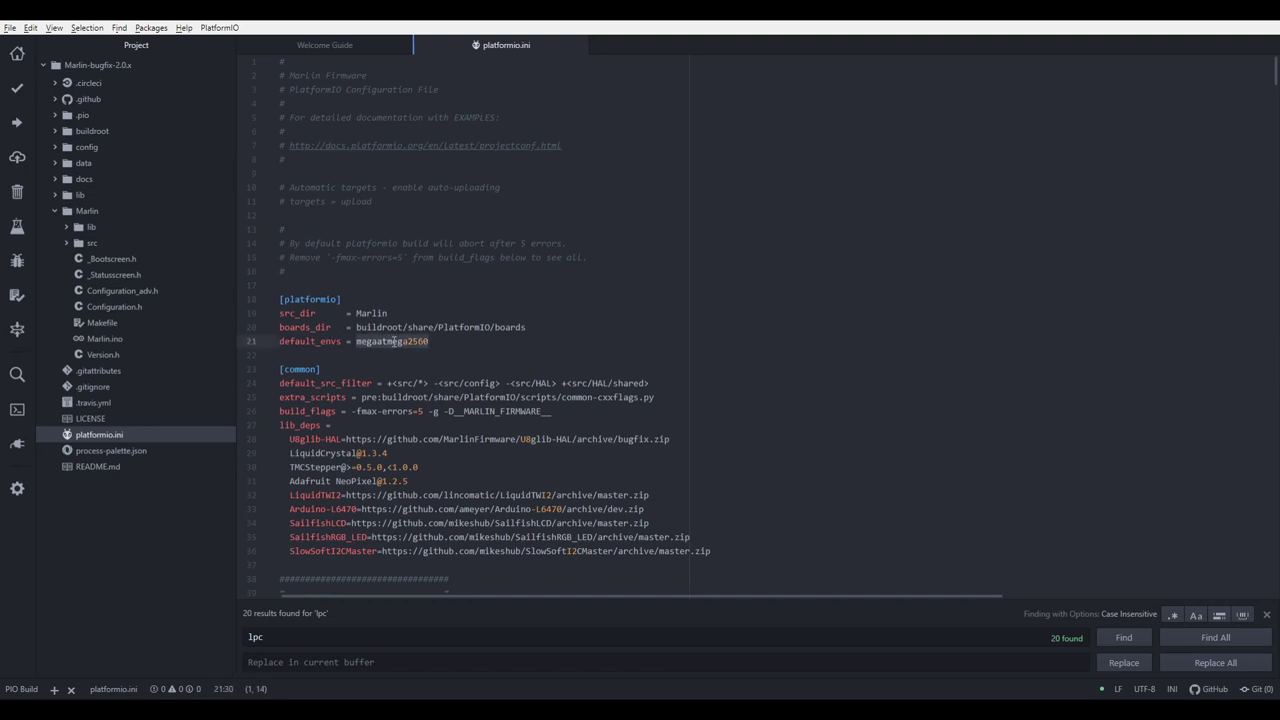
{"action": "key", "text": "ctrl+v"}
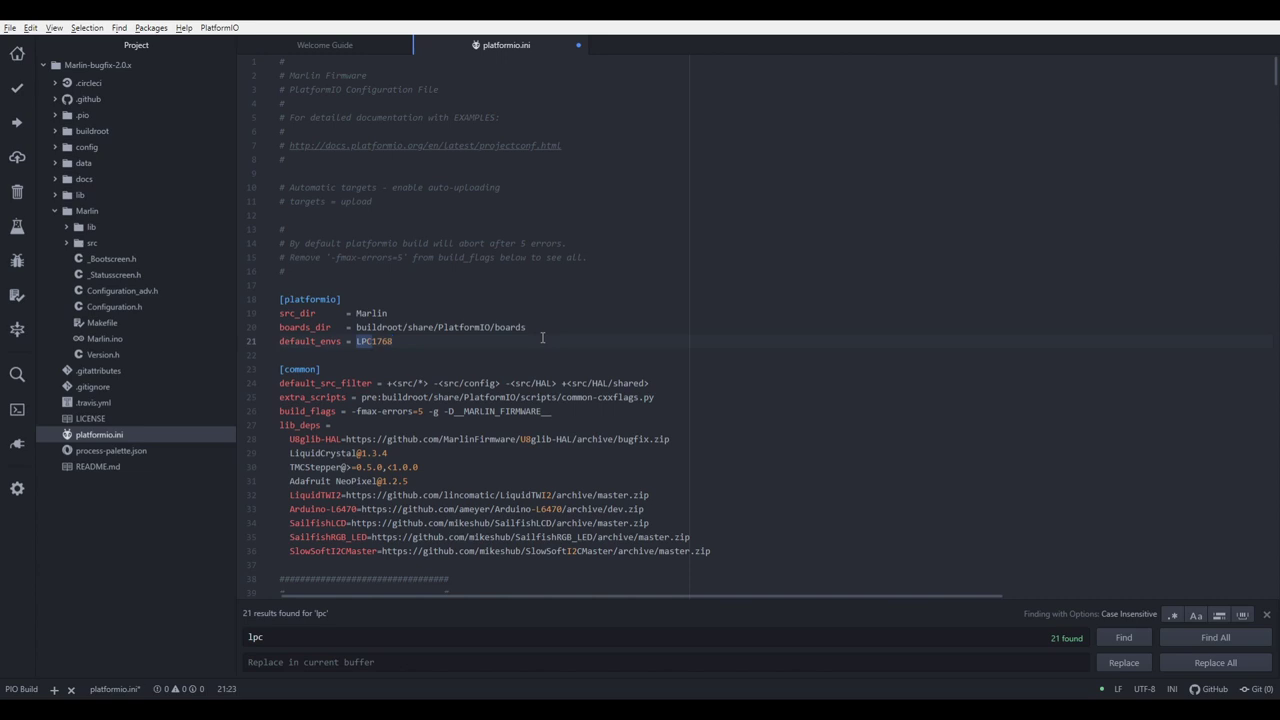
{"action": "key", "text": "ctrl+s"}
- Open Configuration.h from the Marlin folder and set SERIAL_PORT to -1
{"action": "left_click", "coordinate": [138, 306]}
{"action": "scroll", "coordinate": [452, 263], "scroll_direction": "down", "scroll_amount": 3}
{"action": "scroll", "coordinate": [452, 263], "scroll_direction": "down", "scroll_amount": 15}
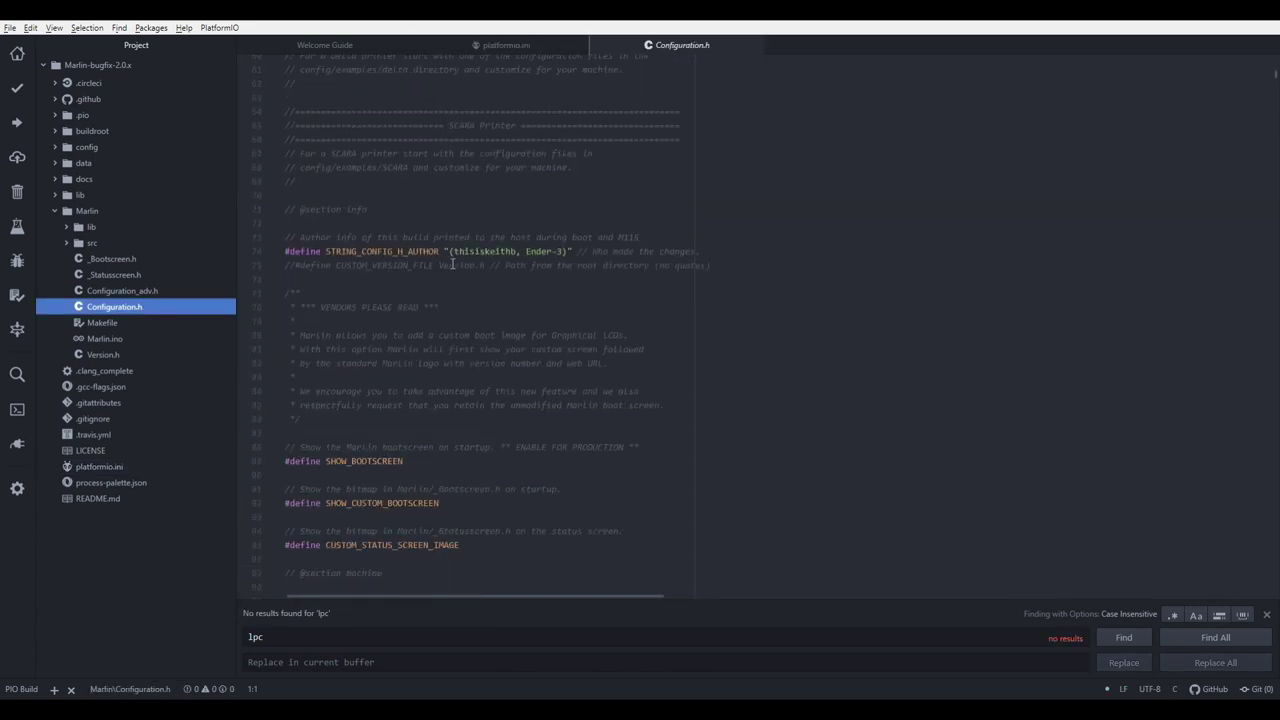
{"action": "scroll", "coordinate": [452, 263], "scroll_direction": "down", "scroll_amount": 6}
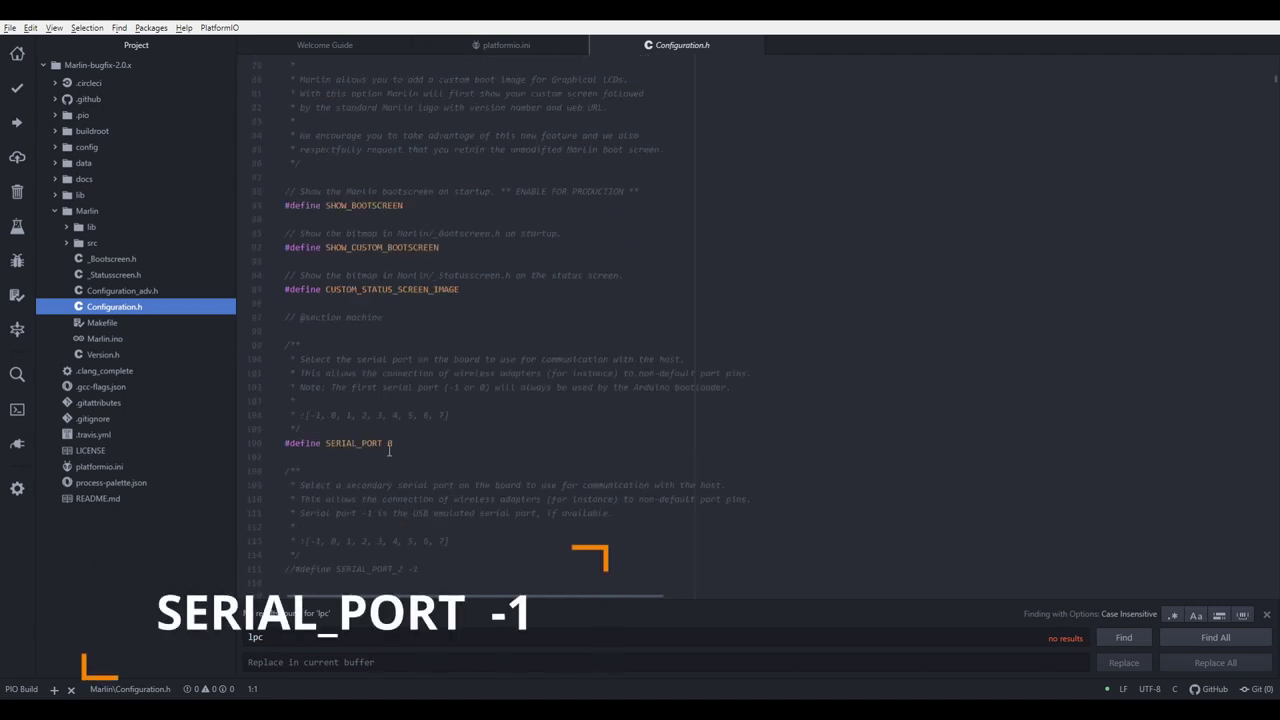
{"action": "left_click", "coordinate": [395, 443]}
{"action": "key", "text": "BackSpace"}
{"action": "type", "text": "-"}
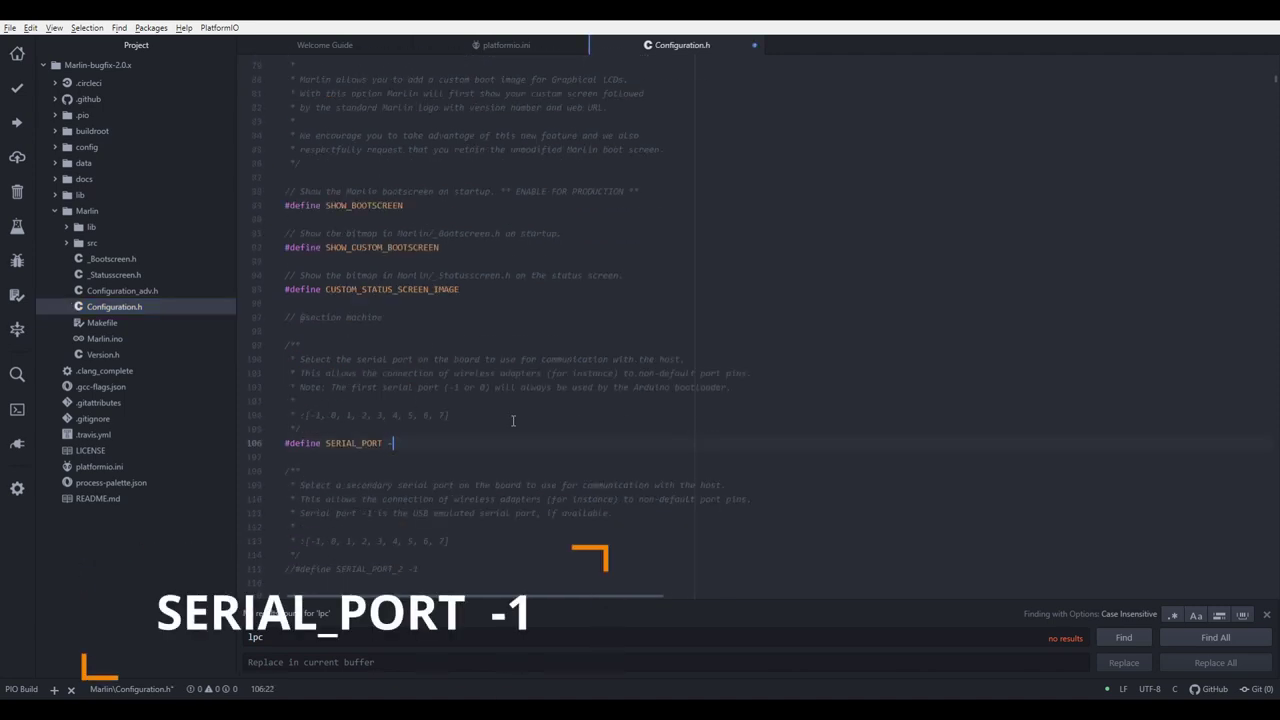
{"action": "type", "text": "1"}
- Uncomment the SERIAL_PORT_2 define in Configuration.h and set its value to 0
{"action": "scroll", "coordinate": [513, 421], "scroll_direction": "down", "scroll_amount": 2}
{"action": "key", "text": "Down"}
{"action": "key", "text": "Down"}
{"action": "key", "text": "Down"}
{"action": "key", "text": "Down"}
{"action": "key", "text": "Down"}
{"action": "key", "text": "Down"}
{"action": "key", "text": "Down"}
{"action": "key", "text": "Down"}
{"action": "key", "text": "Down"}
{"action": "key", "text": "Left"}
{"action": "key", "text": "Left"}
{"action": "key", "text": "Home"}
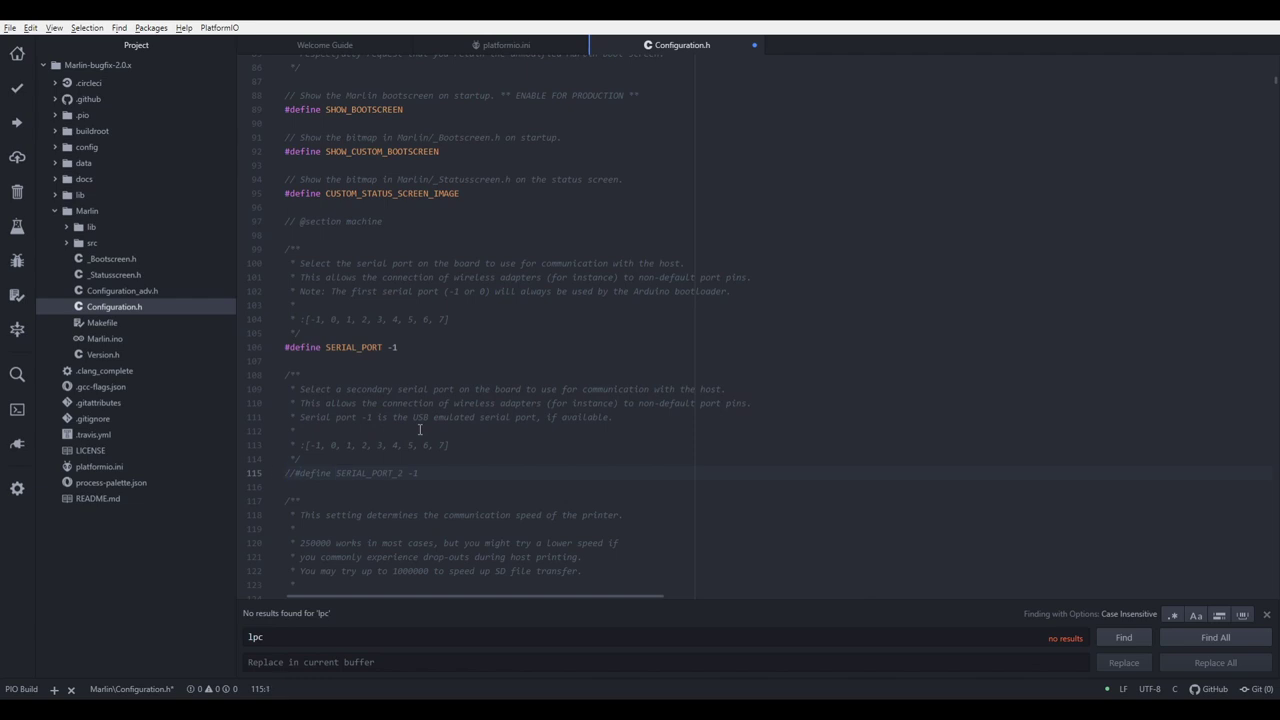
{"action": "key", "text": "Delete"}
{"action": "key", "text": "Delete"}
{"action": "key", "text": "End"}
{"action": "key", "text": "BackSpace"}
{"action": "key", "text": "BackSpace"}
{"action": "type", "text": "0"}
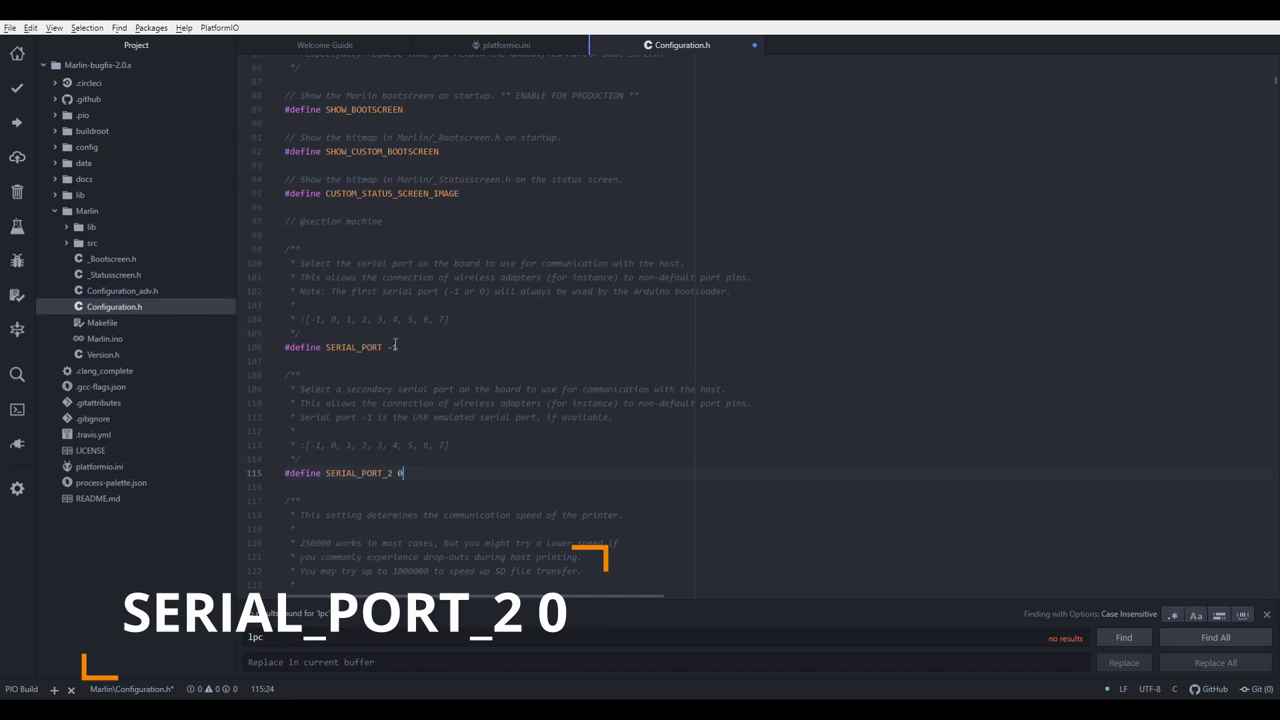